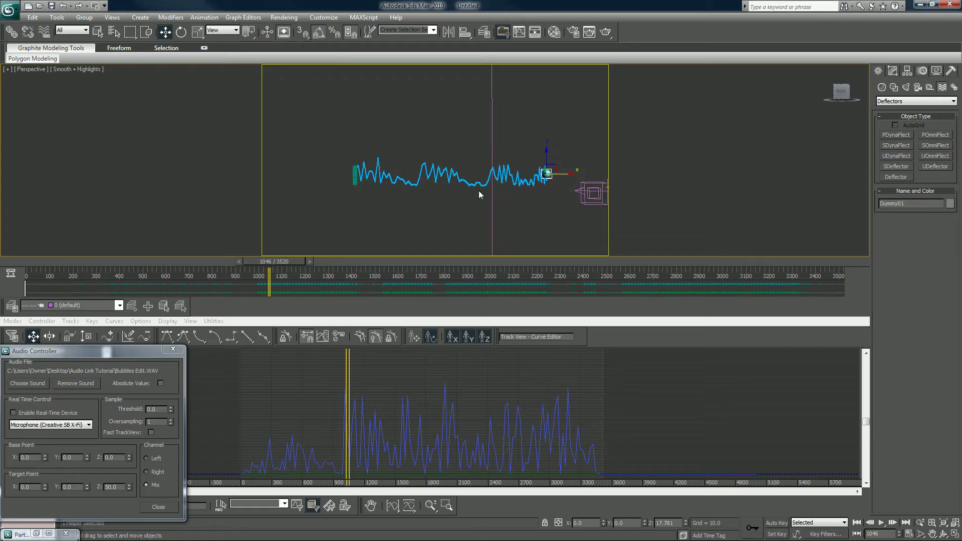
# Restore the side-by-side Top and Perspective layout and close the Audio Controller
pyautogui.hotkey('alt', 'w')
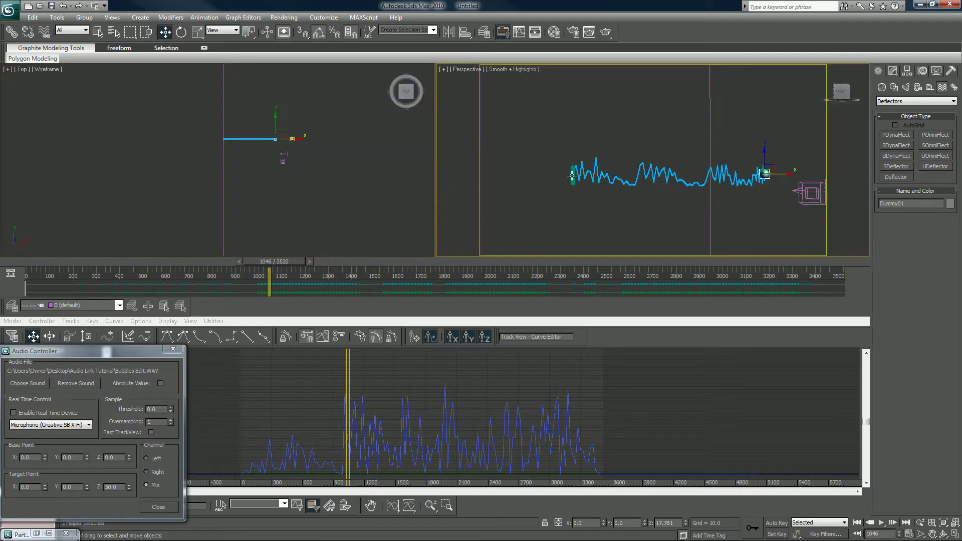
pyautogui.moveTo(625, 177); pyautogui.dragTo(614, 174, button='middle')
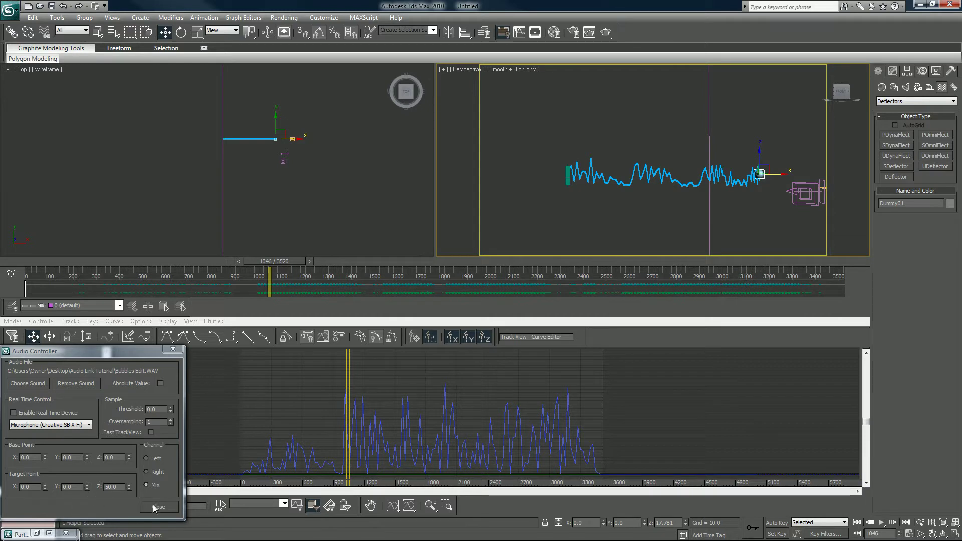
pyautogui.click(168, 509)
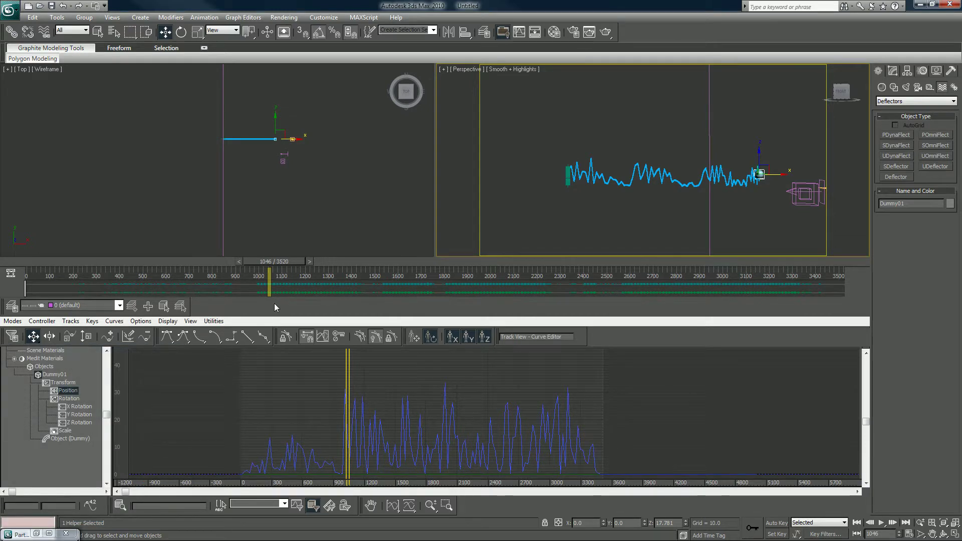
# Hide the Track View panel and bring back the minimized Particle View window
pyautogui.rightClick(274, 318)
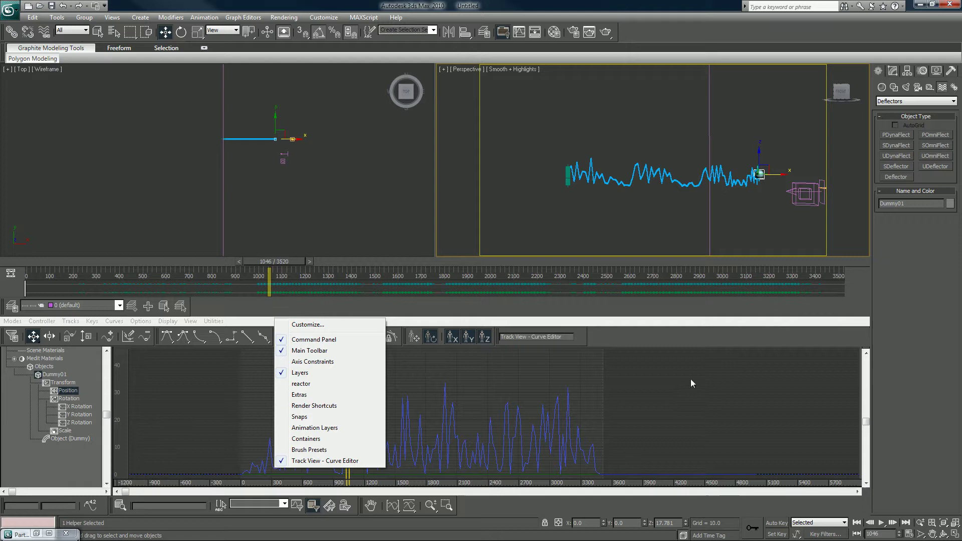
pyautogui.rightClick(646, 332)
pyautogui.click(674, 360)
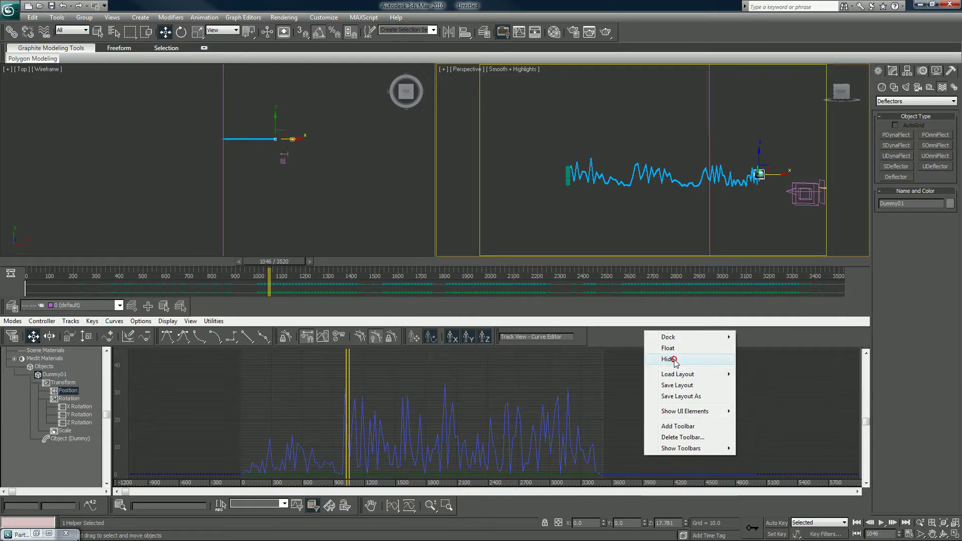
pyautogui.click(36, 533)
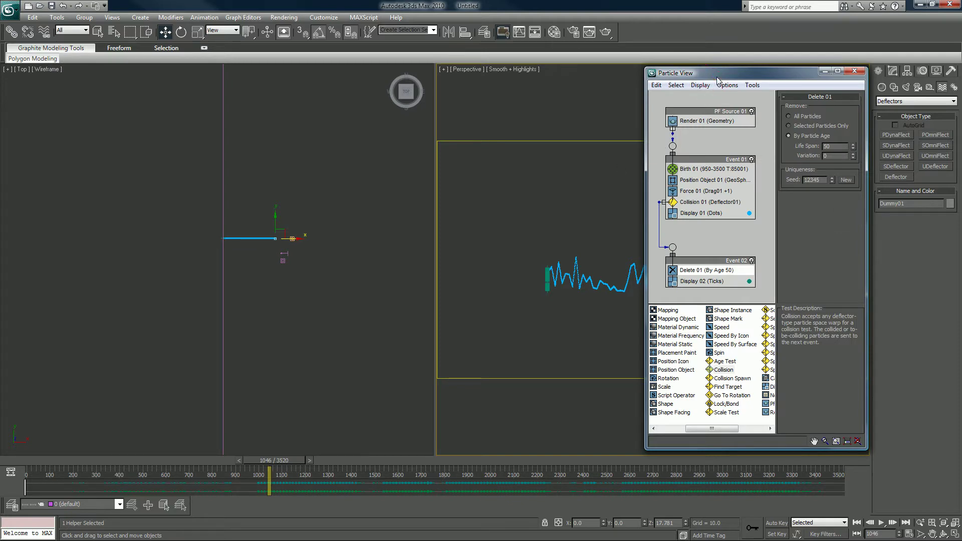
# Move Particle View beside the viewports, tidy Event 02 under Event 01, and select Wind01
pyautogui.moveTo(717, 77); pyautogui.dragTo(280, 71)
pyautogui.moveTo(239, 251); pyautogui.dragTo(239, 230)
pyautogui.click(822, 297)
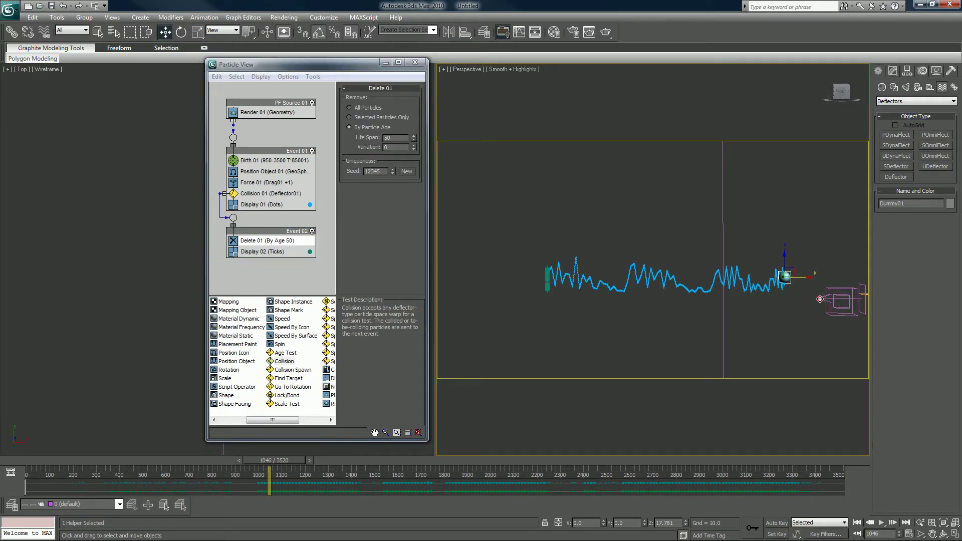
pyautogui.scroll(-2, 825, 300)
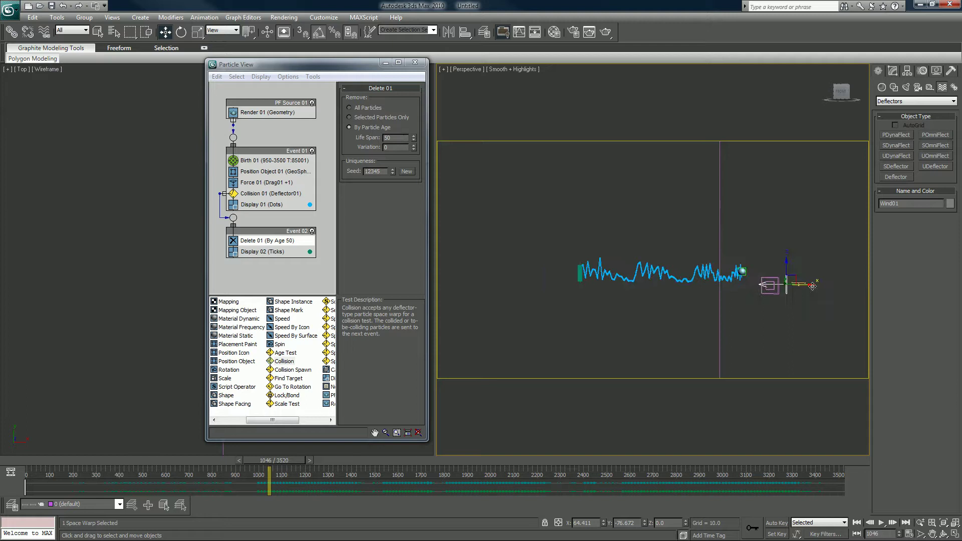
# Clone Wind01 as a copy named Wind02 and lower it below the particle stream
pyautogui.moveTo(812, 286)
pyautogui.keyDown('shift'); pyautogui.mouseDown()
pyautogui.moveTo(604, 310)
pyautogui.moveTo(546, 329)
pyautogui.mouseUp(); pyautogui.keyUp('shift')
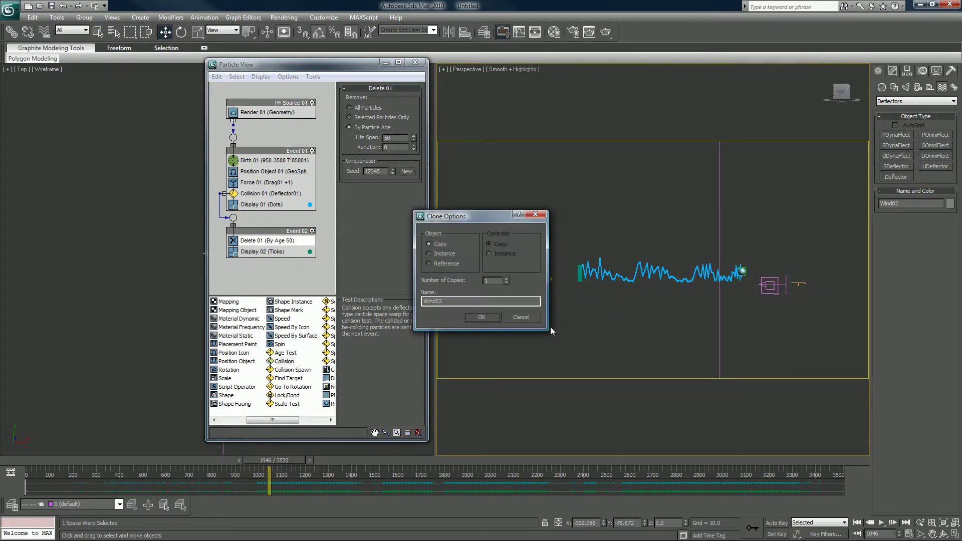
pyautogui.click(478, 317)
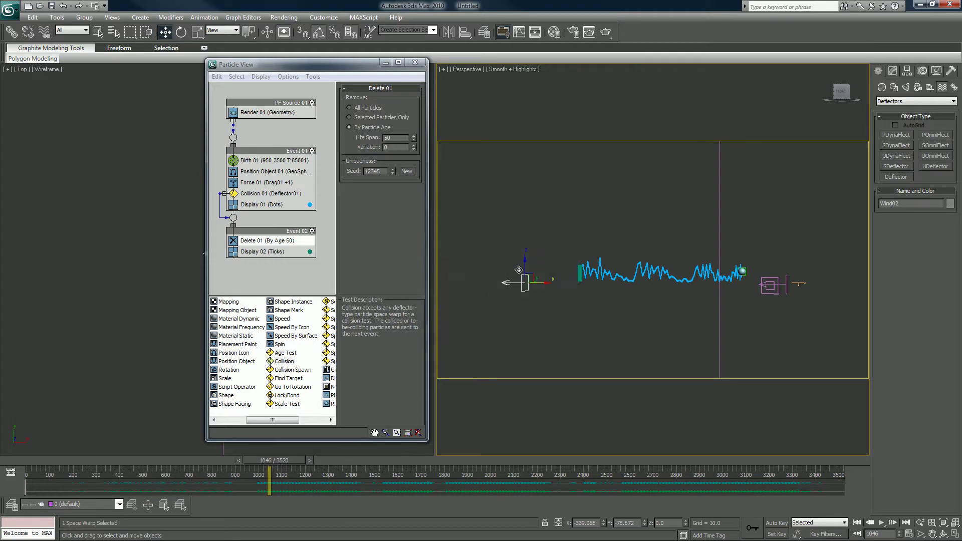
pyautogui.moveTo(521, 273); pyautogui.dragTo(521, 317)
# Enter Wind02's Strength 0.1, Turbulence 0.3, Frequency 0.05 and Scale 0.1 in the Modify panel
pyautogui.click(893, 71)
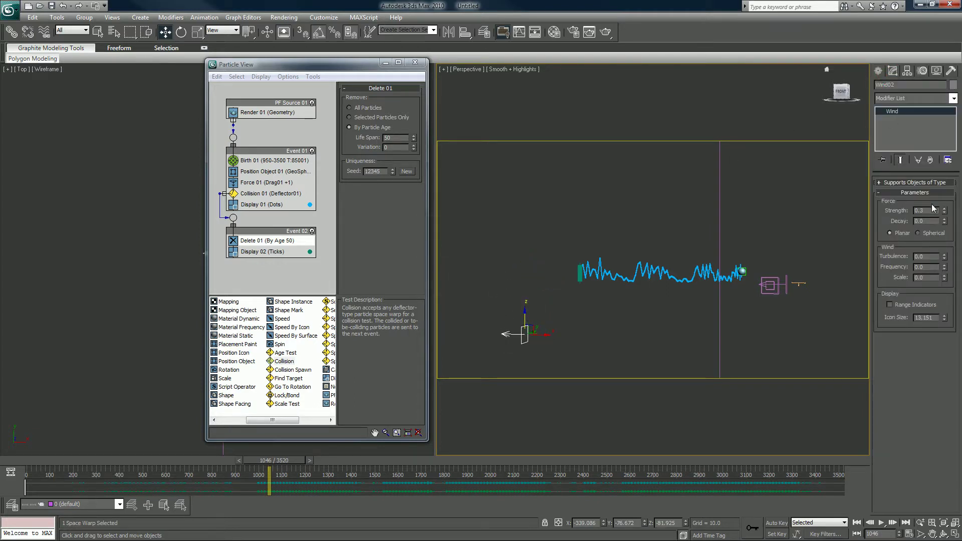
pyautogui.moveTo(930, 211); pyautogui.dragTo(882, 212)
pyautogui.write('0.1')
pyautogui.press('Return')
pyautogui.doubleClick(927, 257)
pyautogui.write('0.3')
pyautogui.press('Tab')
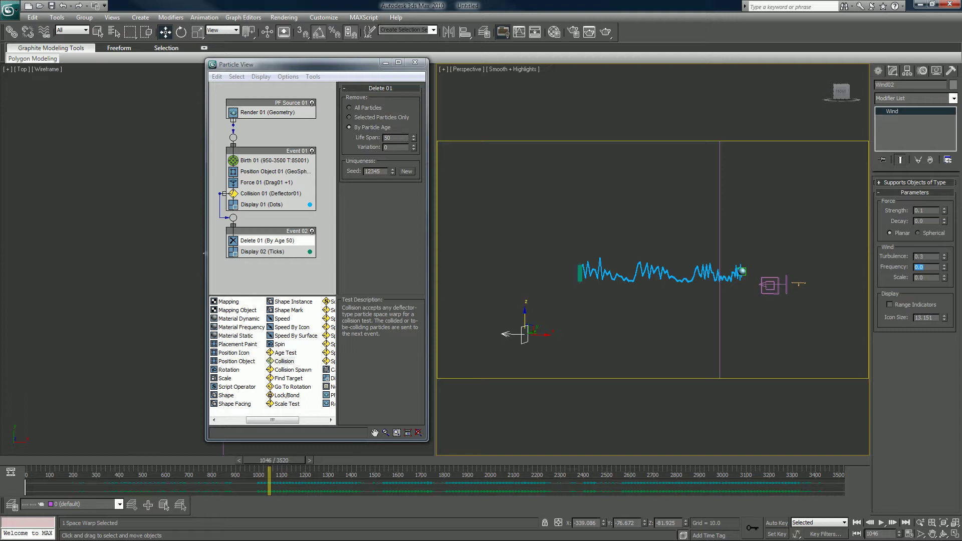
pyautogui.press('Tab')
# Add a Force operator to Event 02 using Drag01 and Wind02, then scrub to about frame 1191
pyautogui.click(228, 370)
pyautogui.scroll(2, 228, 370)
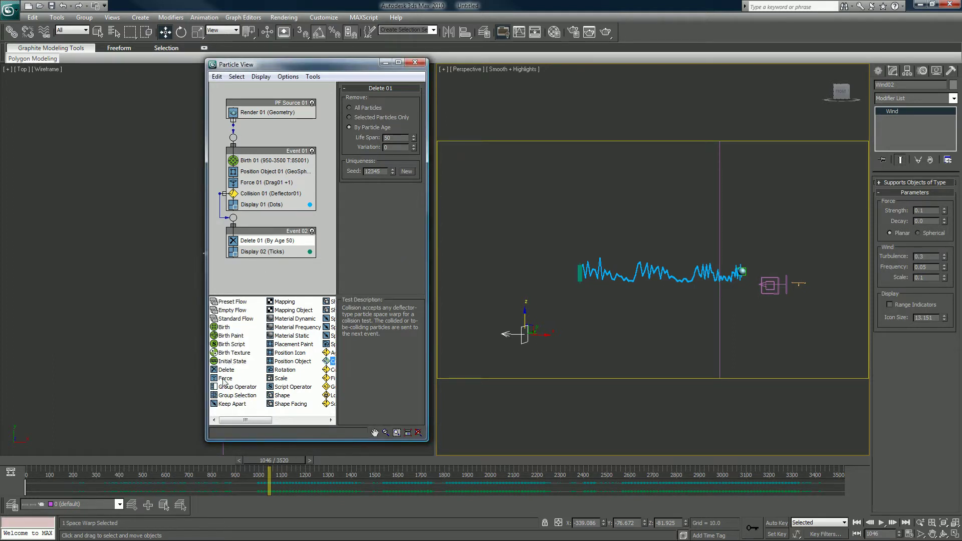
pyautogui.moveTo(225, 378); pyautogui.dragTo(259, 246)
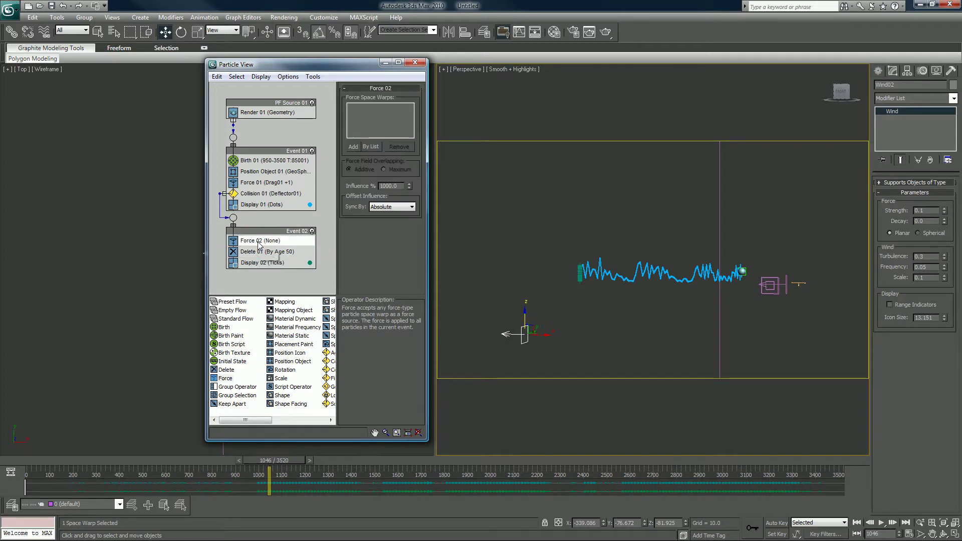
pyautogui.click(373, 148)
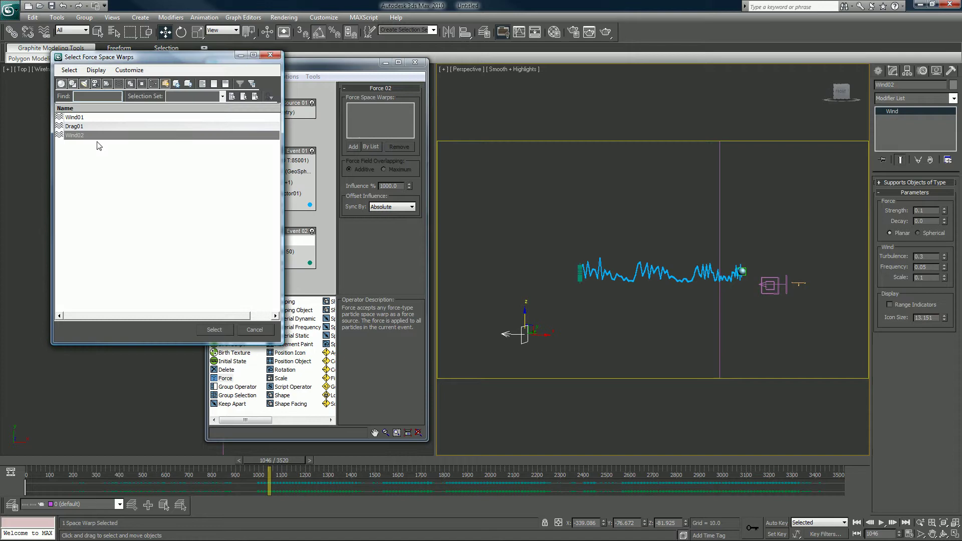
pyautogui.keyDown('shift'); pyautogui.click(77, 136); pyautogui.keyUp('shift')
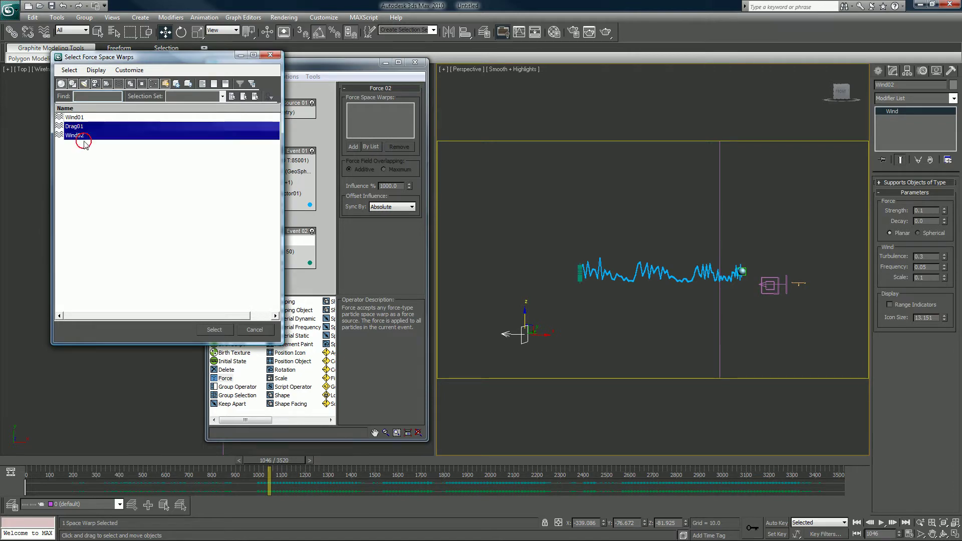
pyautogui.click(214, 330)
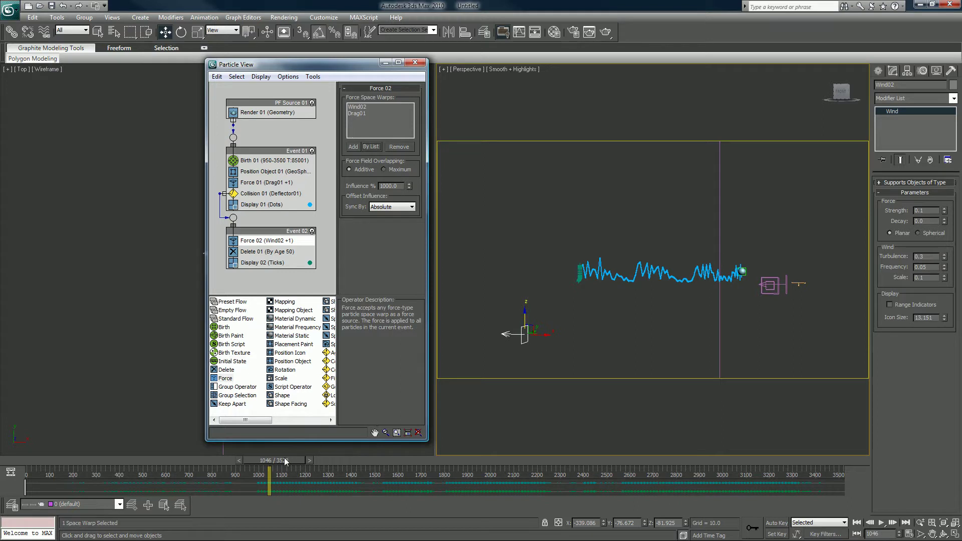
pyautogui.moveTo(285, 461); pyautogui.dragTo(321, 461)
# Set Delete 01 to a Life Span of 100 frames with Variation 100
pyautogui.press('w')
pyautogui.click(265, 251)
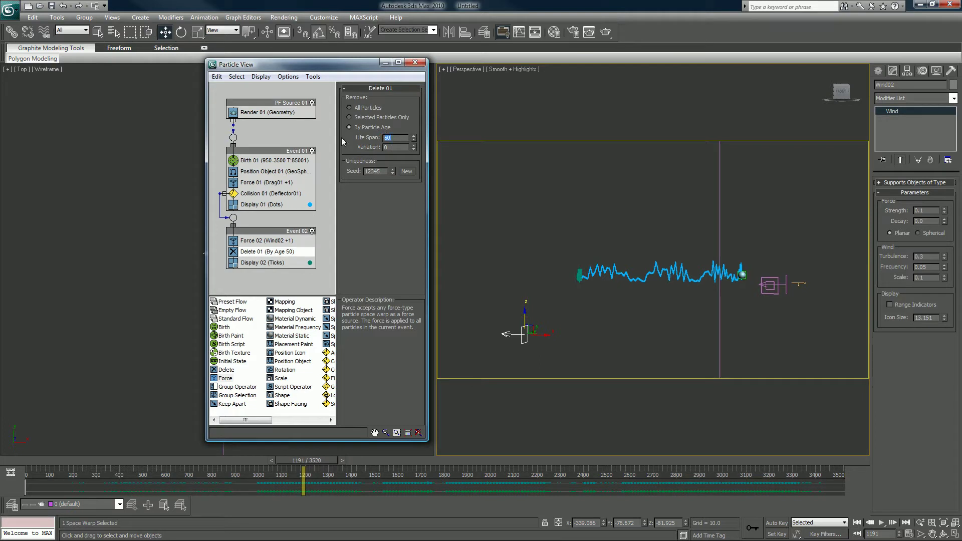
pyautogui.write('100')
pyautogui.press('Tab')
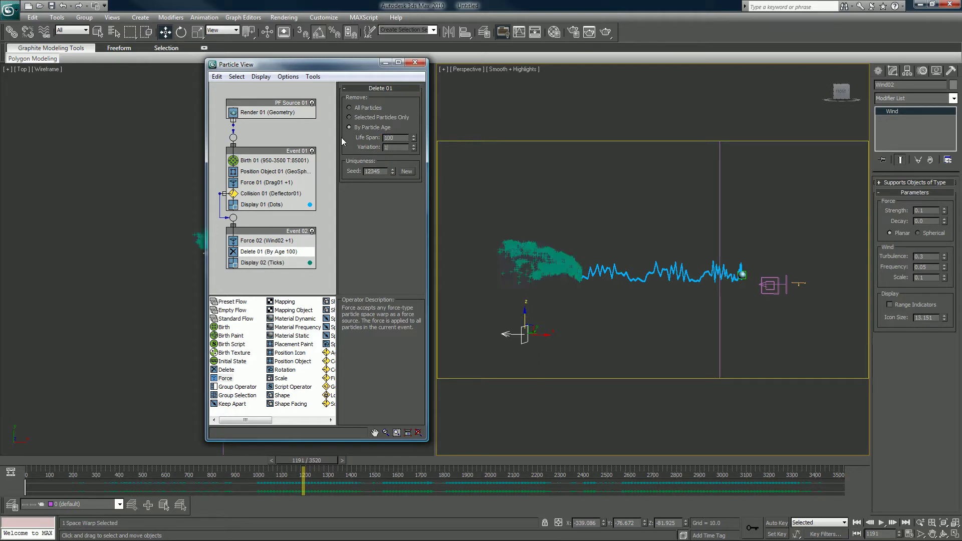
pyautogui.write('100')
pyautogui.press('Return')
# Make Display 02 show Dots in light sky blue (R96 G212 B255)
pyautogui.click(282, 264)
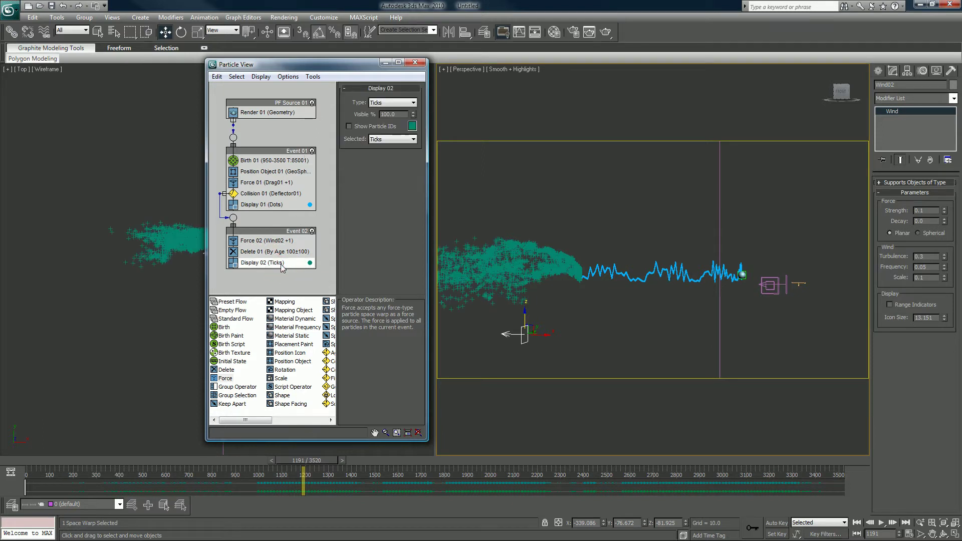
pyautogui.click(378, 101)
pyautogui.click(383, 116)
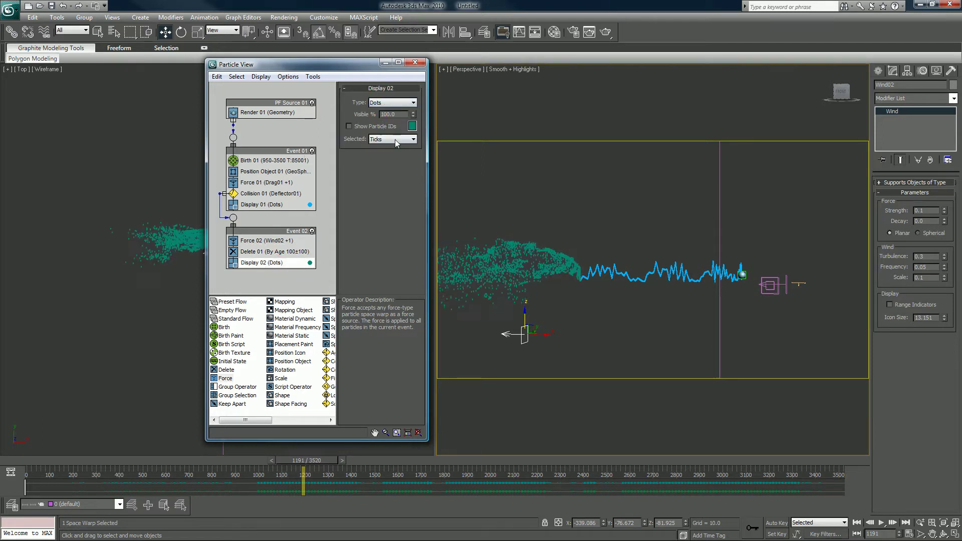
pyautogui.click(413, 126)
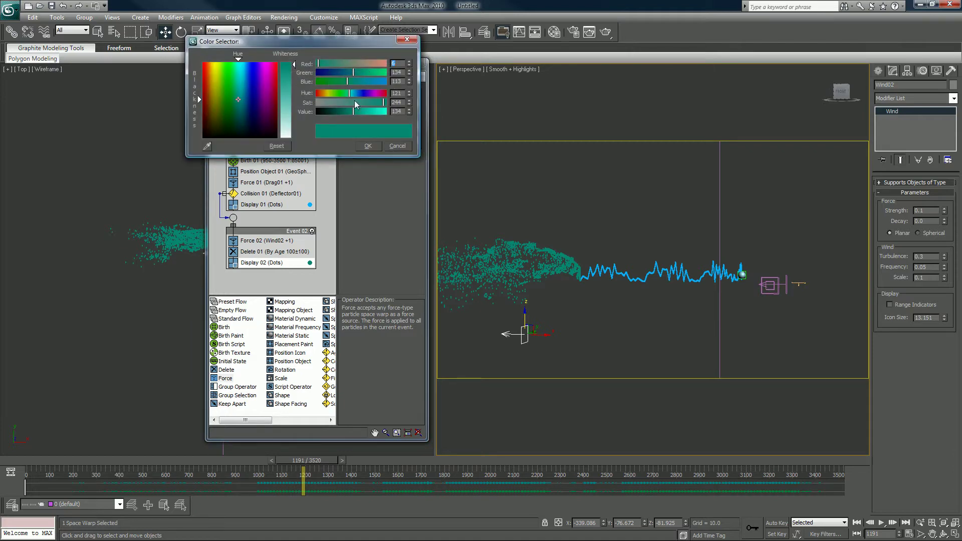
pyautogui.moveTo(361, 72); pyautogui.dragTo(307, 91)
pyautogui.moveTo(371, 73); pyautogui.dragTo(390, 81)
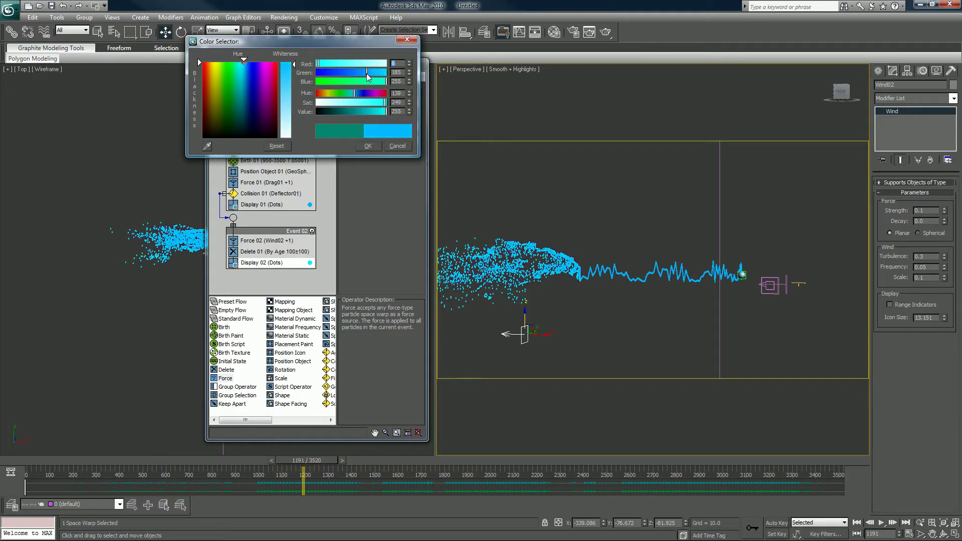
pyautogui.moveTo(352, 92); pyautogui.dragTo(355, 93)
pyautogui.click(285, 92)
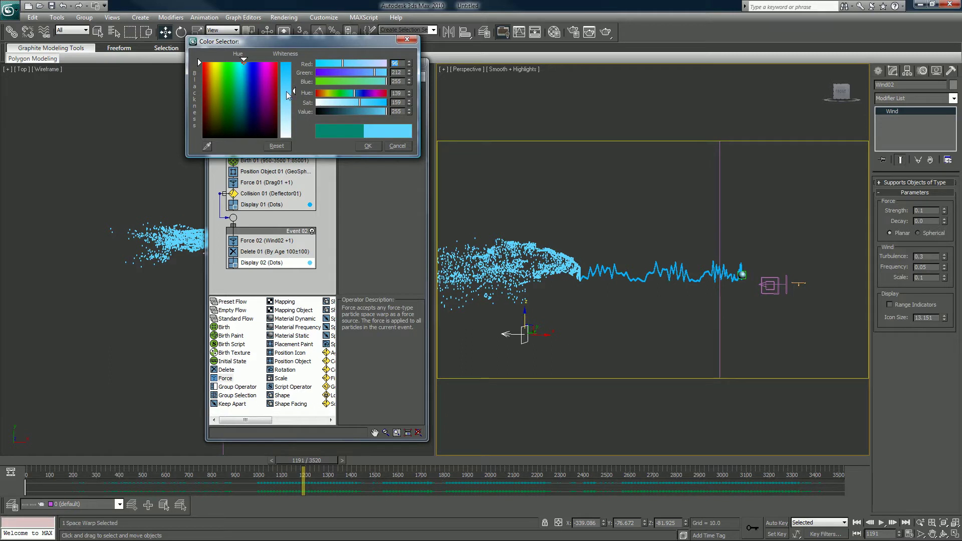
pyautogui.click(367, 147)
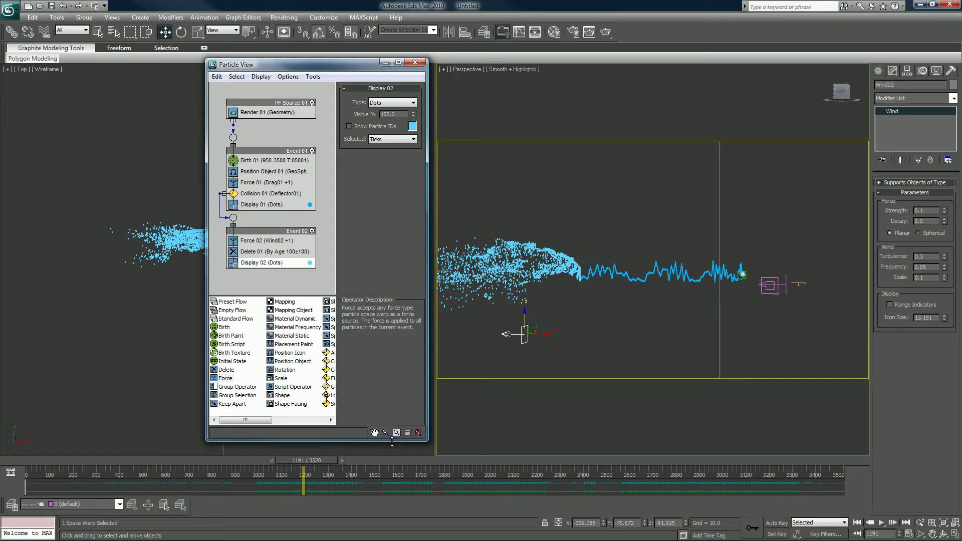
# Maximize the Perspective view, move Particle View aside, and play from frame 912 to about 1110
pyautogui.hotkey('alt', 'w')
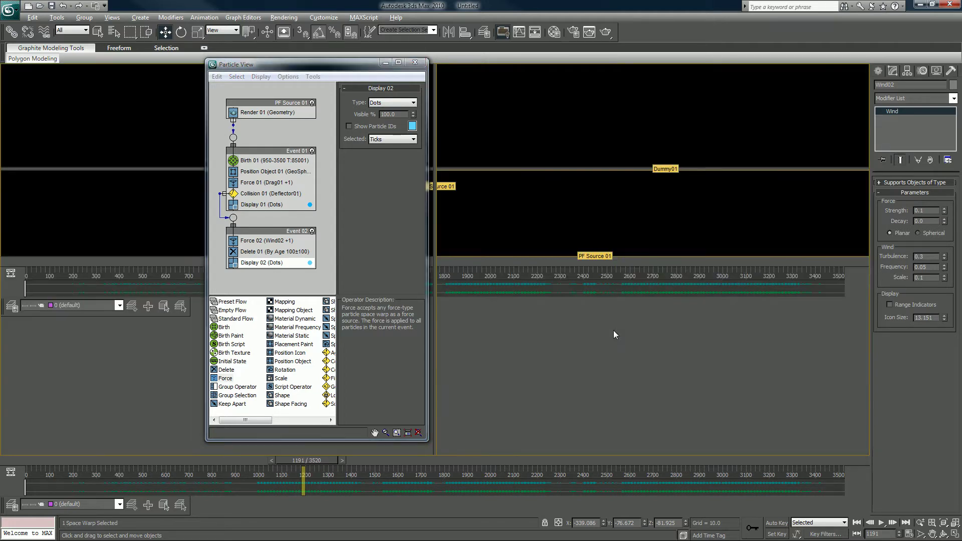
pyautogui.moveTo(375, 66); pyautogui.dragTo(814, 80)
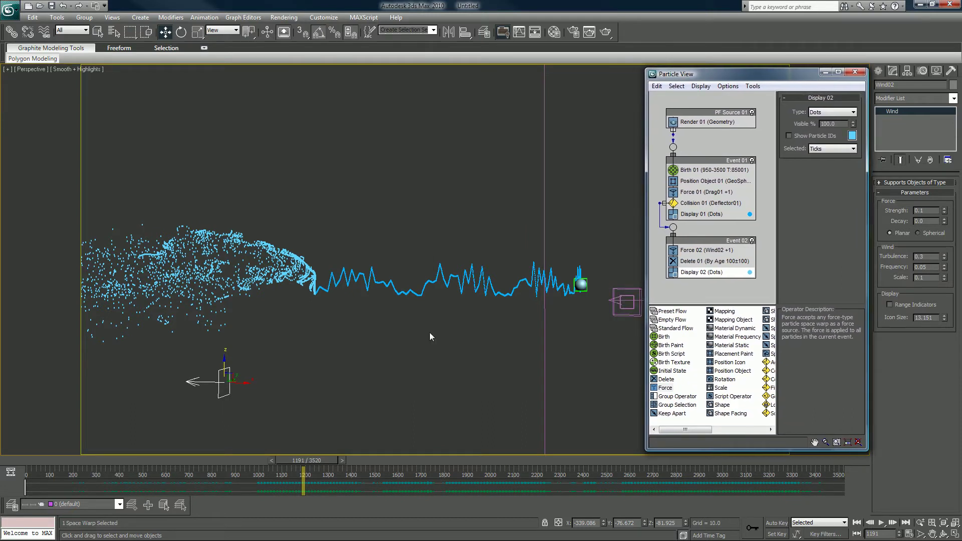
pyautogui.click(246, 461)
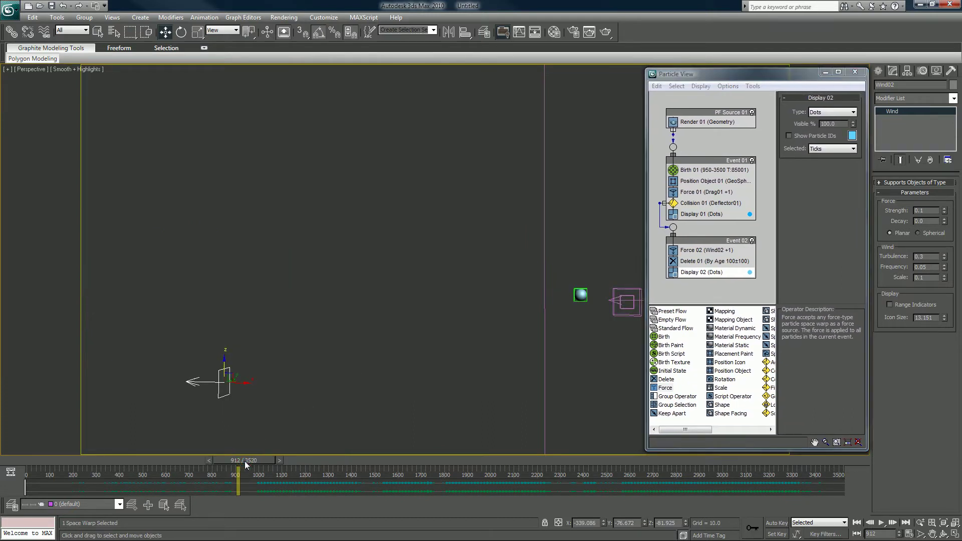
pyautogui.press('/')
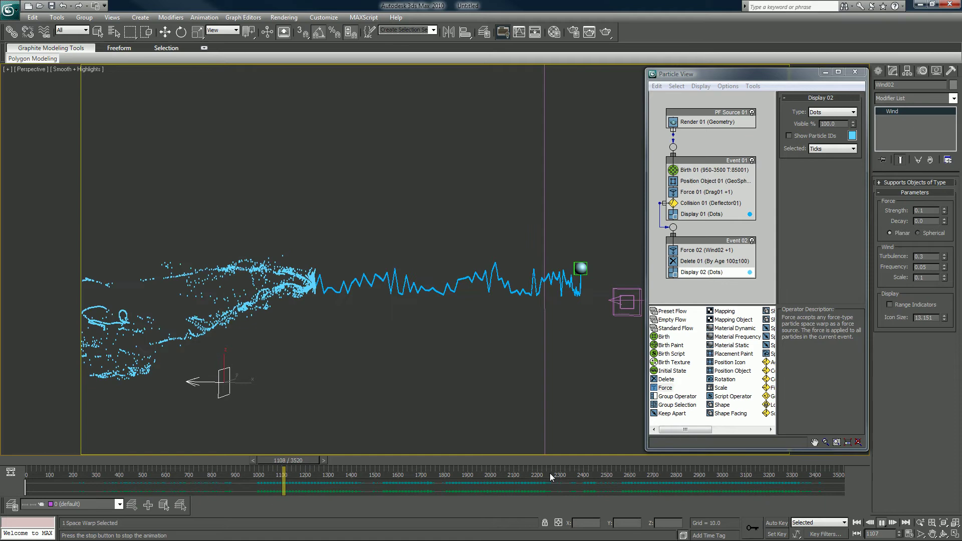
pyautogui.press('w')
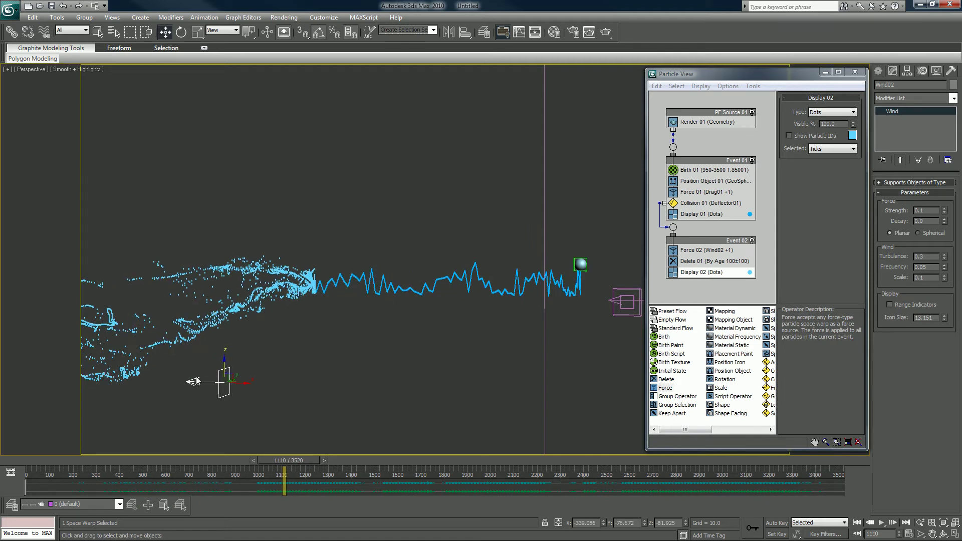
# Zoom in and select the deflector plane, stepping back a couple of frames
pyautogui.scroll(-3, 248, 324)
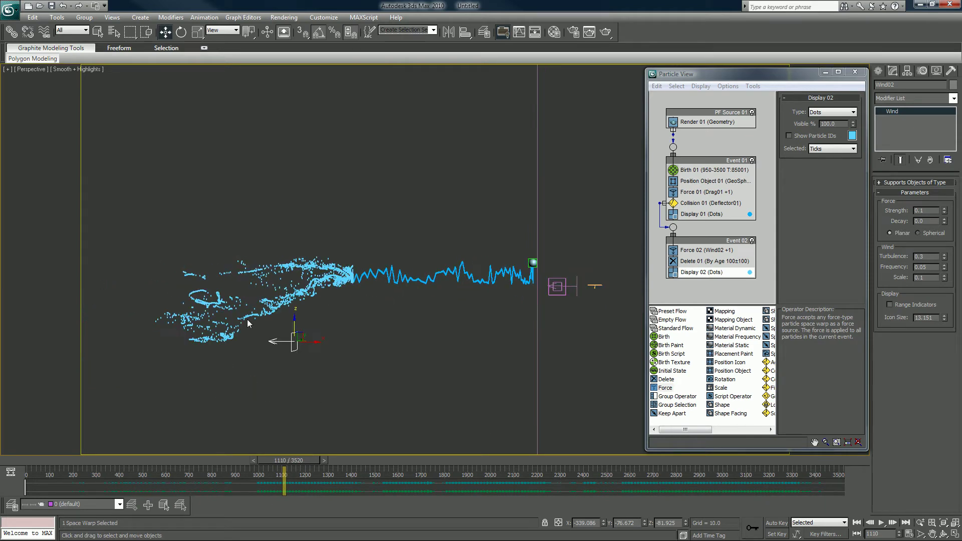
pyautogui.scroll(-2, 359, 280)
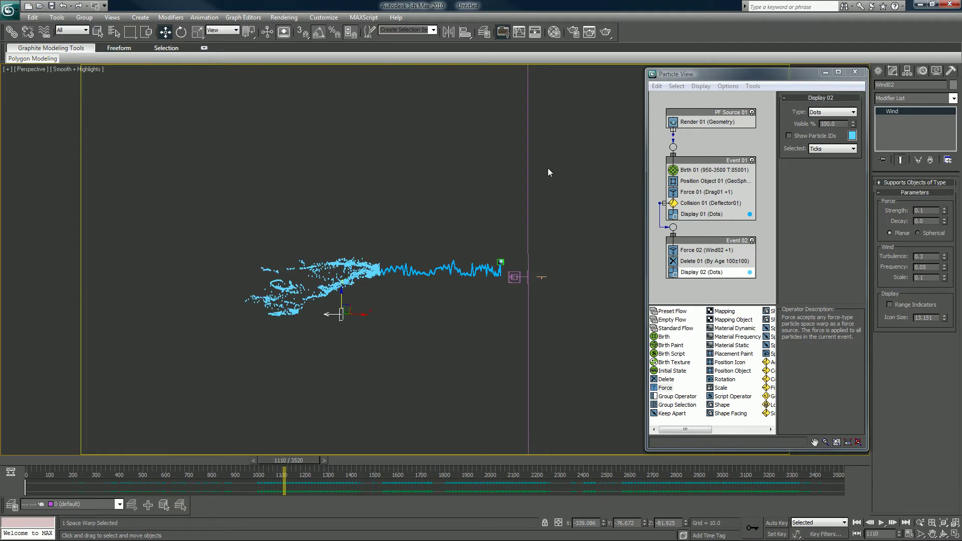
pyautogui.moveTo(549, 172); pyautogui.dragTo(501, 215)
pyautogui.click(256, 461)
pyautogui.click(255, 461)
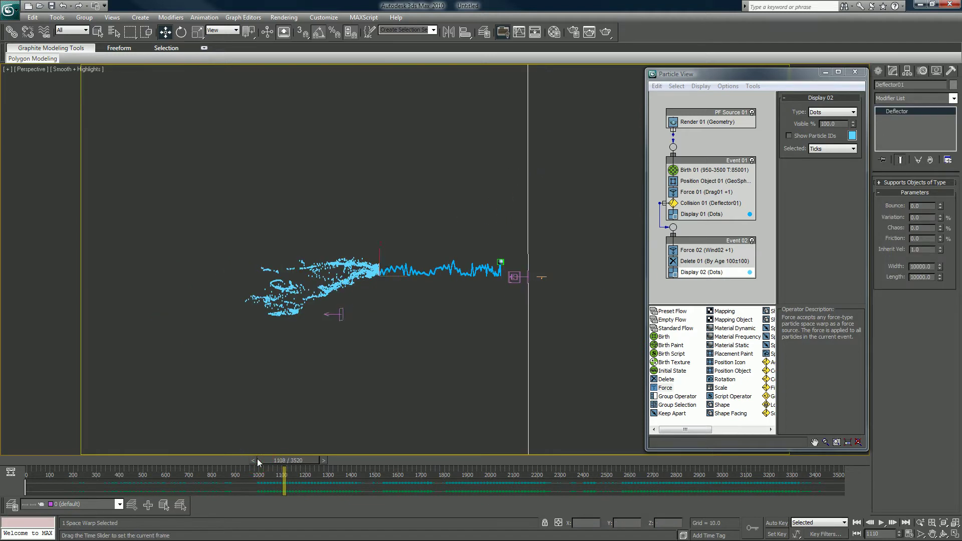
# At frame 1021, move Deflector01 slightly left along X
pyautogui.click(257, 460)
pyautogui.moveTo(257, 461); pyautogui.dragTo(264, 461)
pyautogui.press('w')
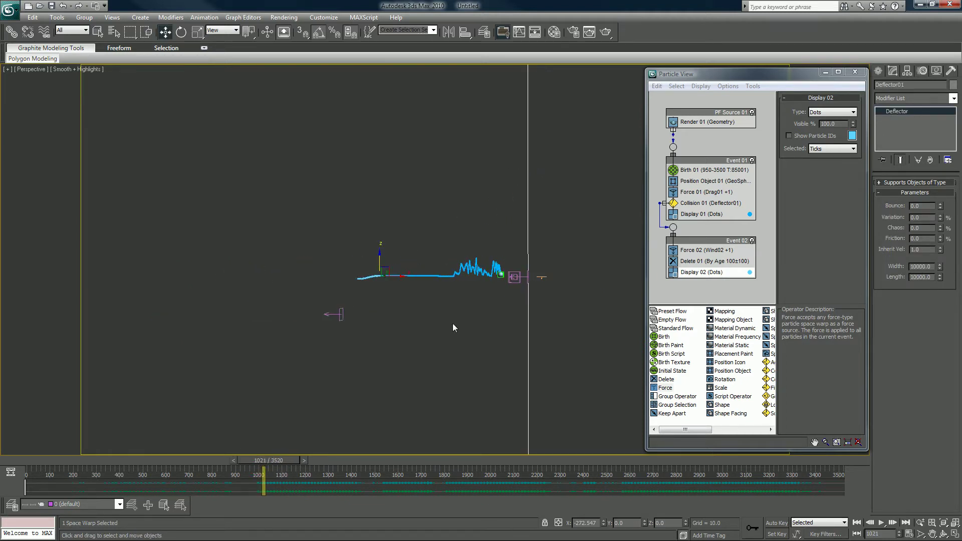
pyautogui.moveTo(387, 276); pyautogui.dragTo(281, 276)
# Move Particle View off screen, frame the particle stream, and jump to frame 1416
pyautogui.moveTo(476, 323); pyautogui.dragTo(552, 322, button='middle')
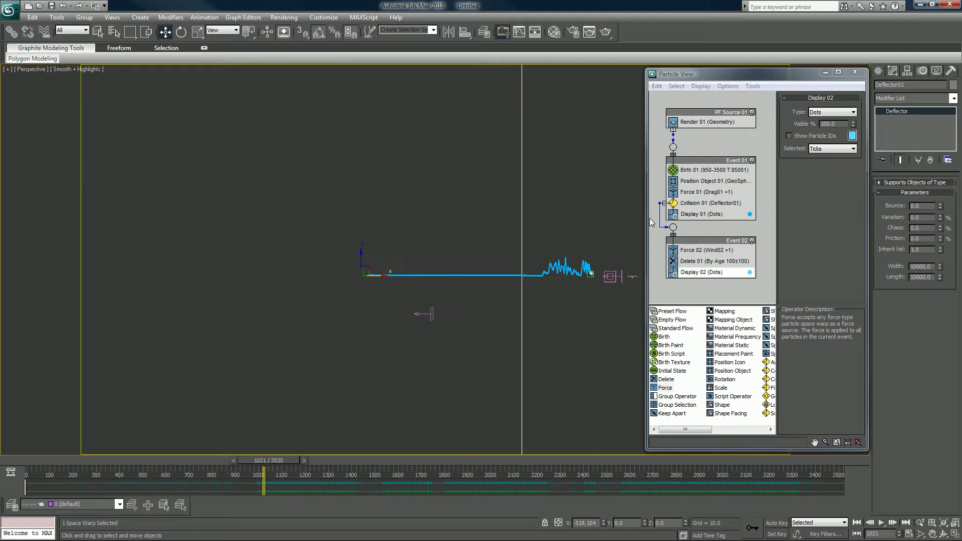
pyautogui.moveTo(726, 76); pyautogui.dragTo(961, 79)
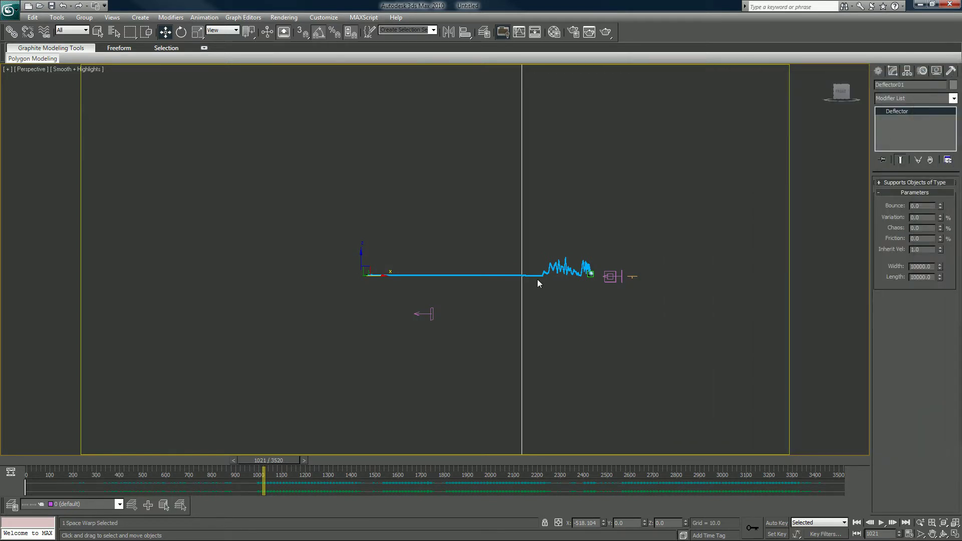
pyautogui.scroll(5, 456, 320)
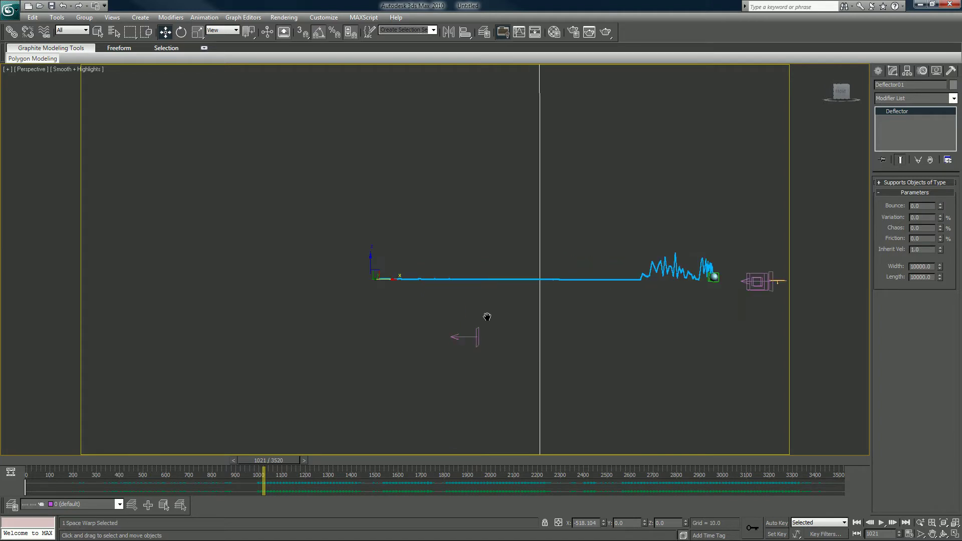
pyautogui.moveTo(467, 321); pyautogui.dragTo(424, 325, button='middle')
pyautogui.scroll(3, 450, 326)
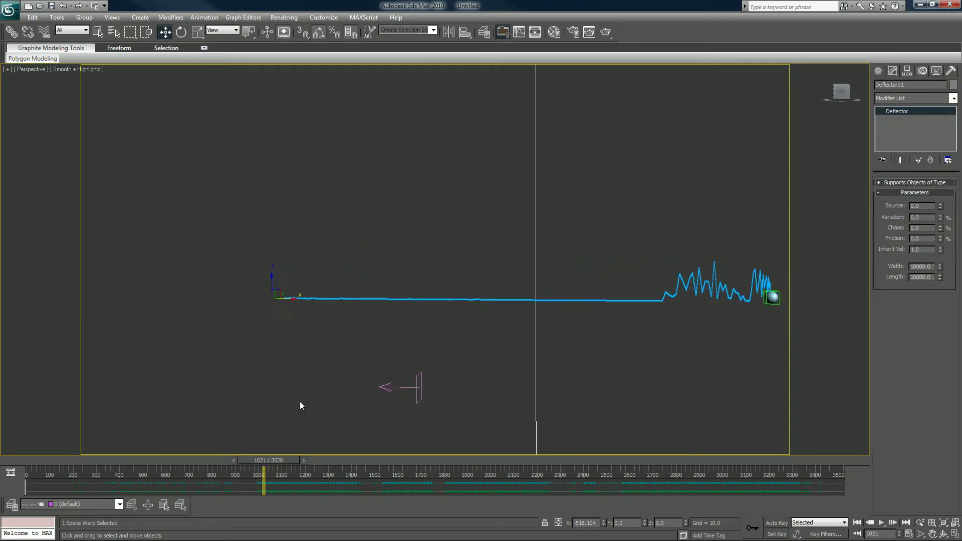
pyautogui.click(360, 465)
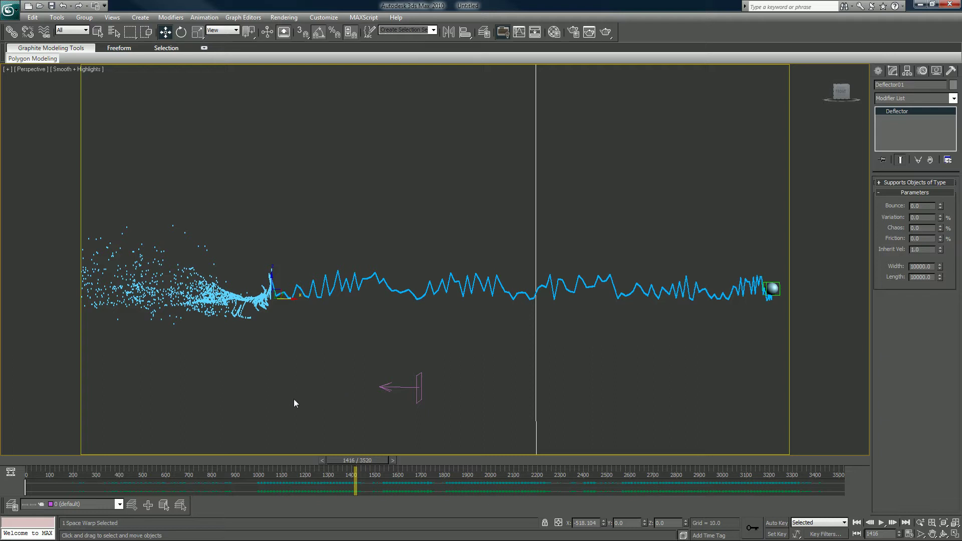
# Play the particle animation from frame 915 and stop at about frame 1111
pyautogui.click(245, 460)
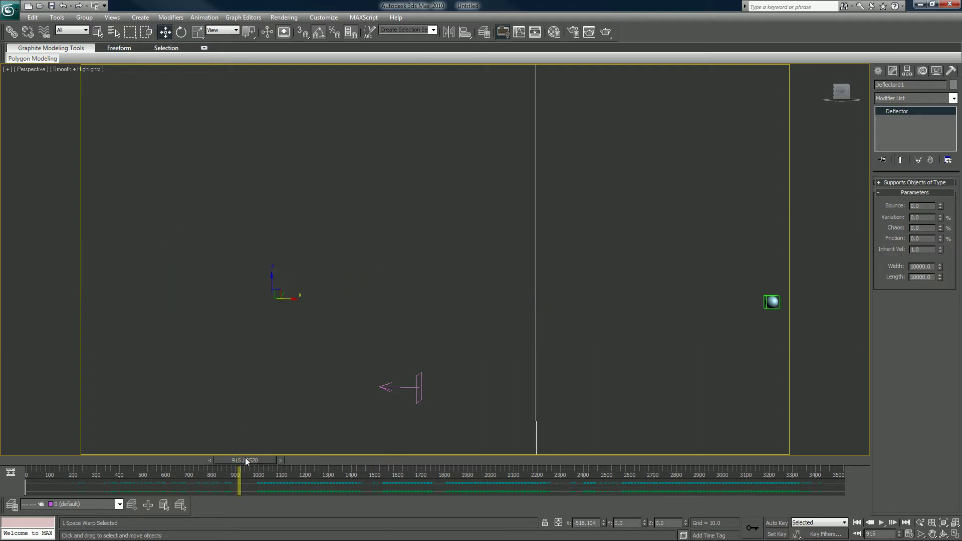
pyautogui.press('/')
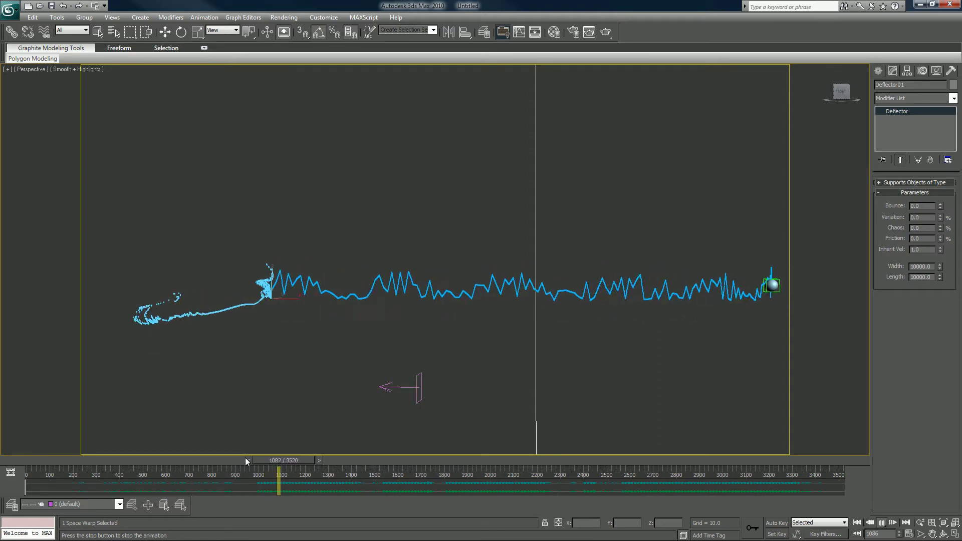
pyautogui.press('/')
# Set Wind02's Strength to 0.025 and play the animation from frame 964
pyautogui.press('w')
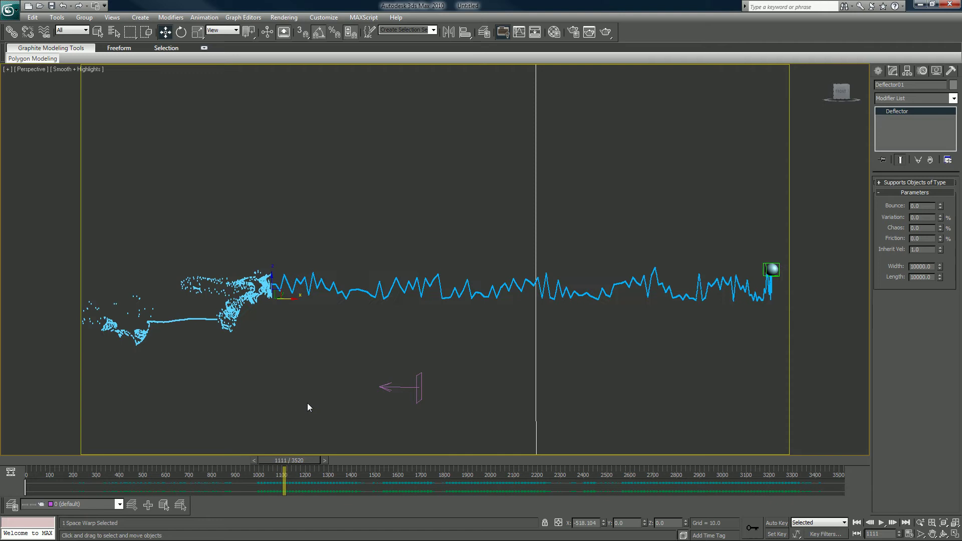
pyautogui.click(405, 408)
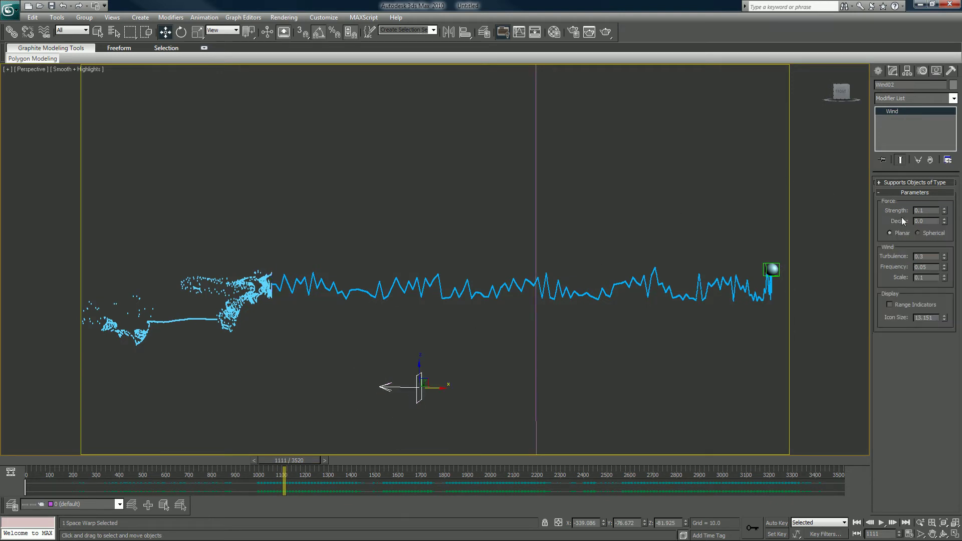
pyautogui.doubleClick(930, 210)
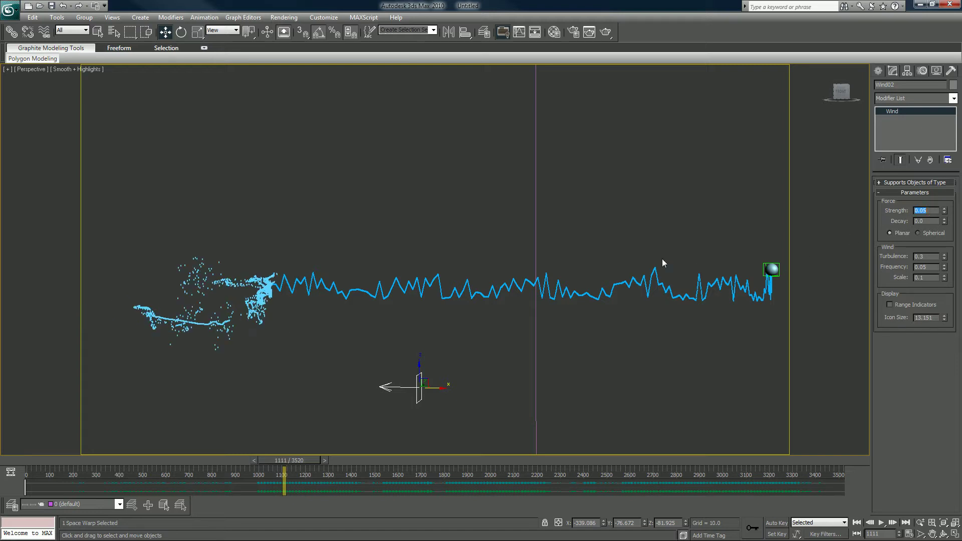
pyautogui.write('.025')
pyautogui.press('Return')
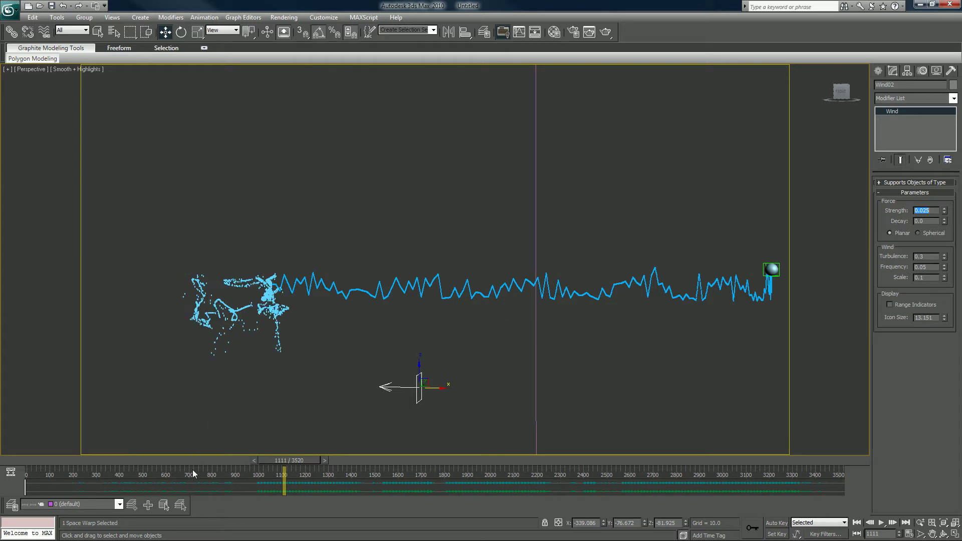
pyautogui.moveTo(244, 458); pyautogui.dragTo(257, 462)
pyautogui.press('/')
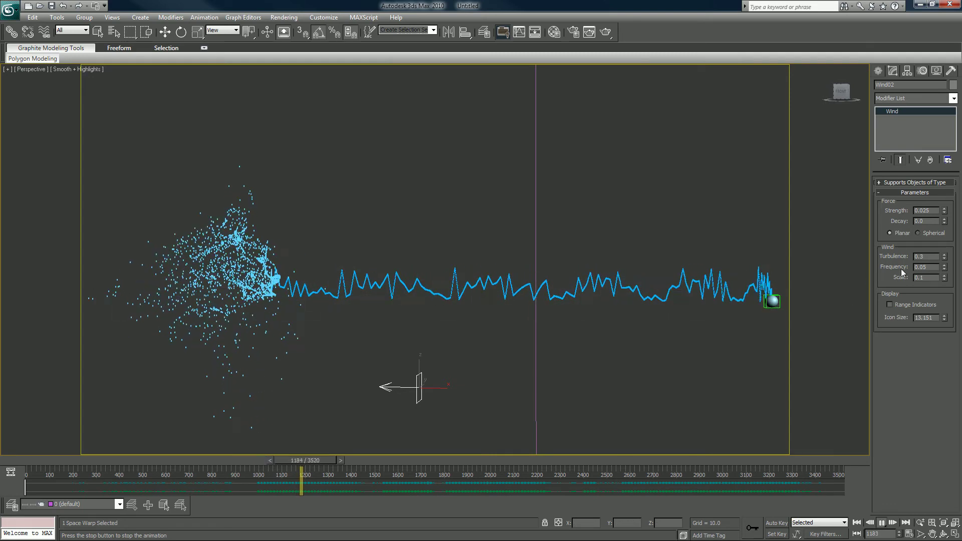
# Lower Wind02's Turbulence to 0.2 and raise its Strength to 0.05
pyautogui.doubleClick(922, 256)
pyautogui.write('.2')
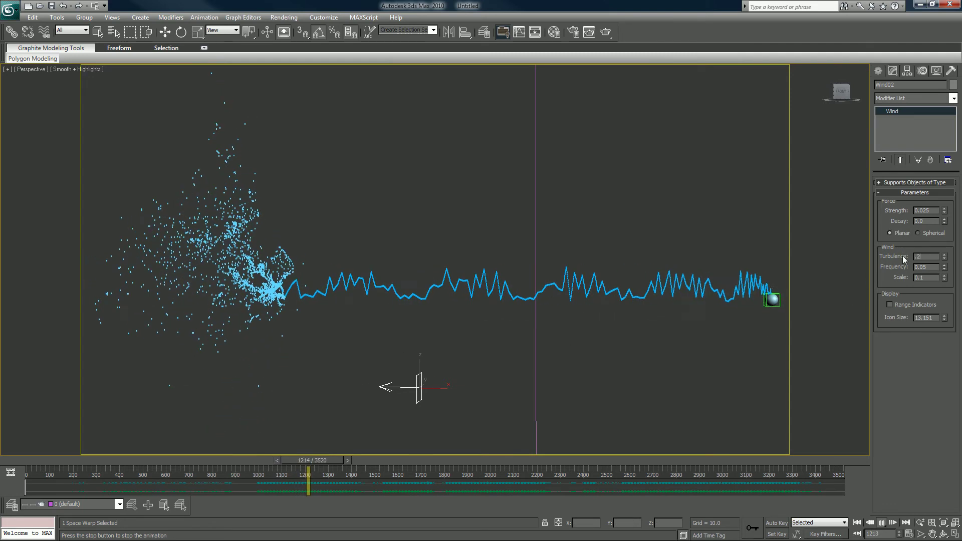
pyautogui.press('Return')
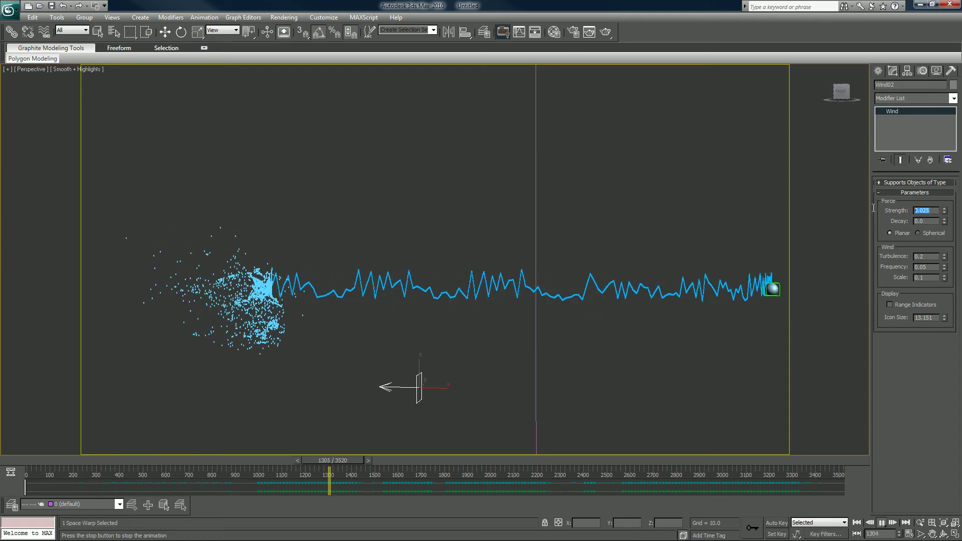
pyautogui.doubleClick(927, 210)
pyautogui.write('.05')
pyautogui.press('Return')
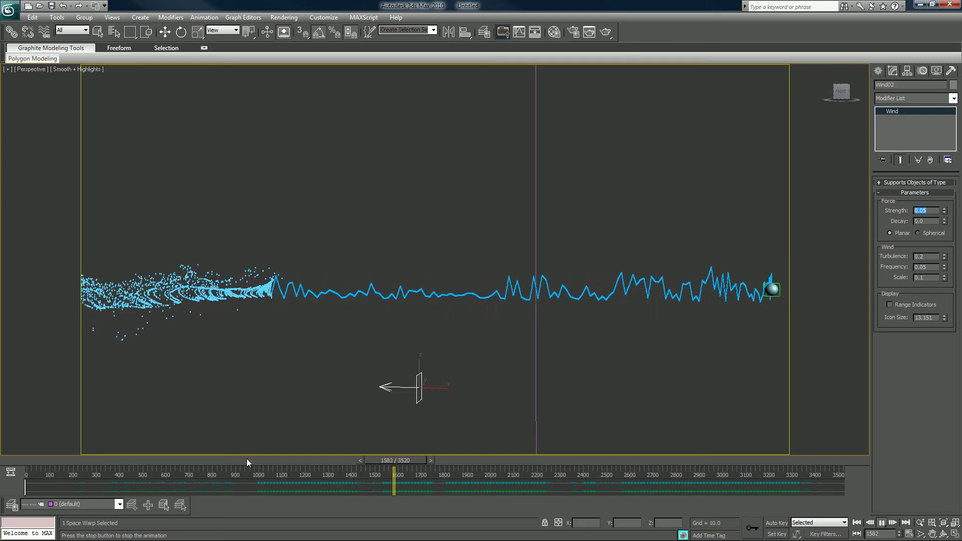
# Rewind to frame 939 and hide GeoSphere01 with Hide Selection
pyautogui.moveTo(247, 458); pyautogui.dragTo(255, 462)
pyautogui.press('w')
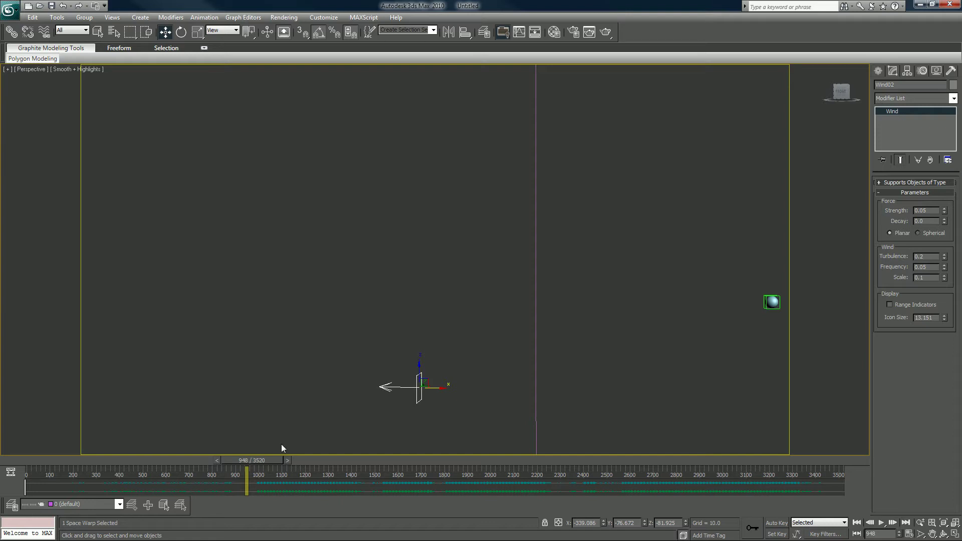
pyautogui.click(772, 301)
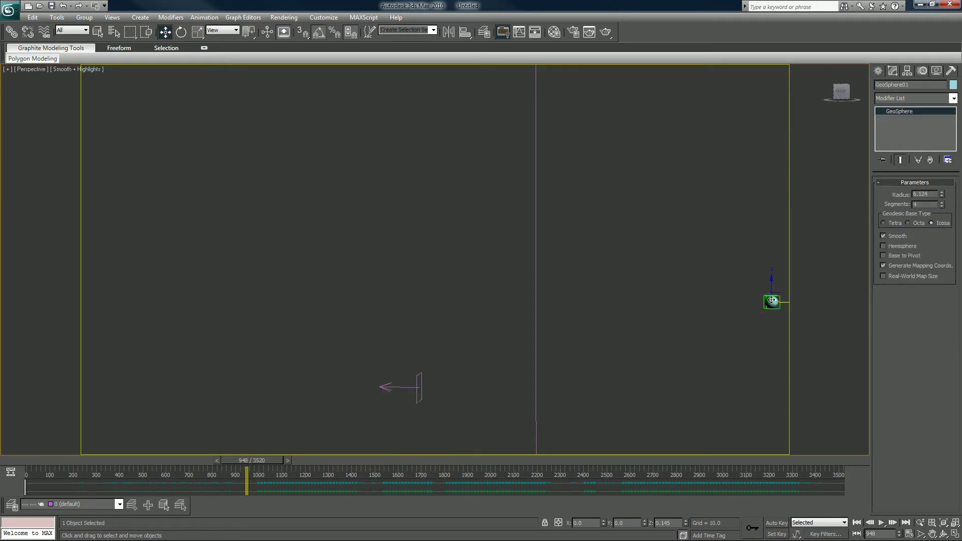
pyautogui.rightClick(771, 300)
pyautogui.click(795, 269)
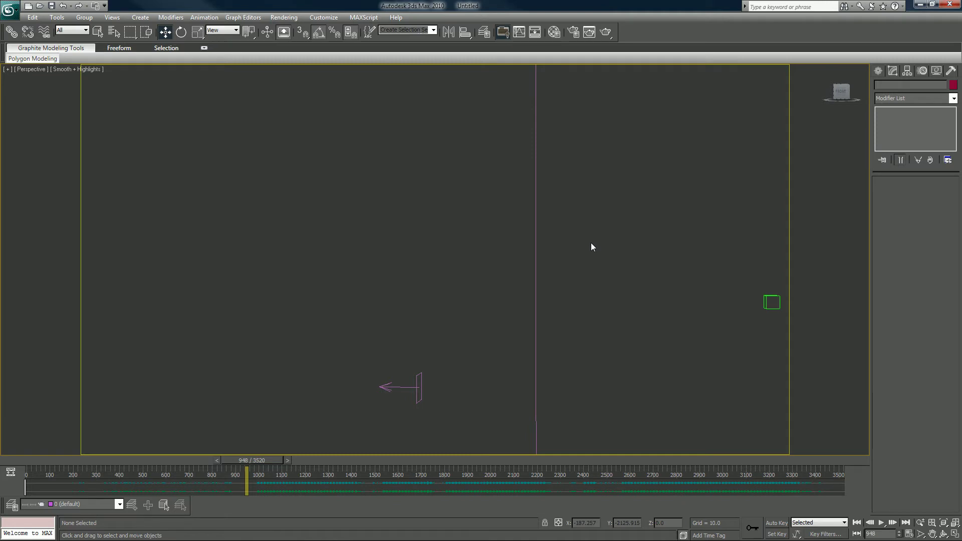
# Play the particles from around frame 1041, then return to frame 937
pyautogui.moveTo(250, 461); pyautogui.dragTo(273, 461)
pyautogui.press('w')
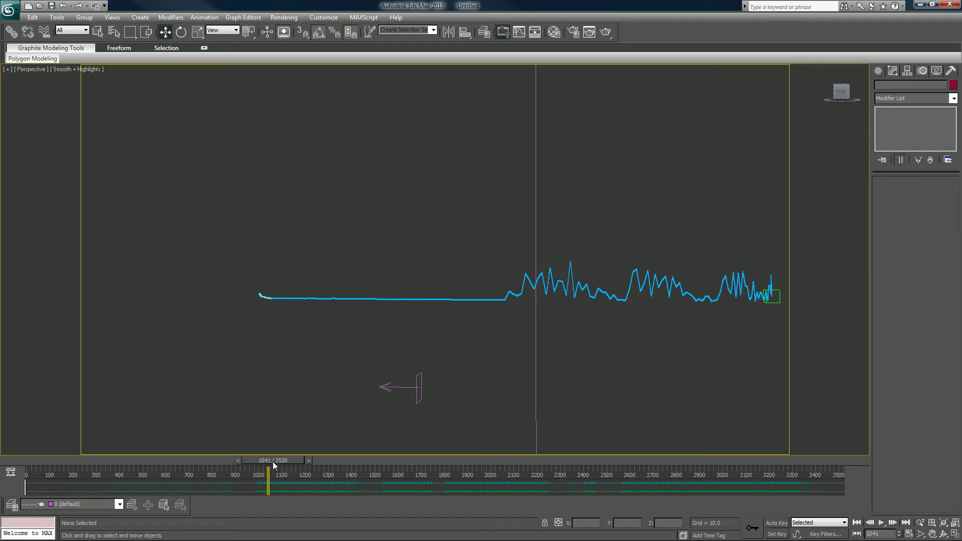
pyautogui.press('/')
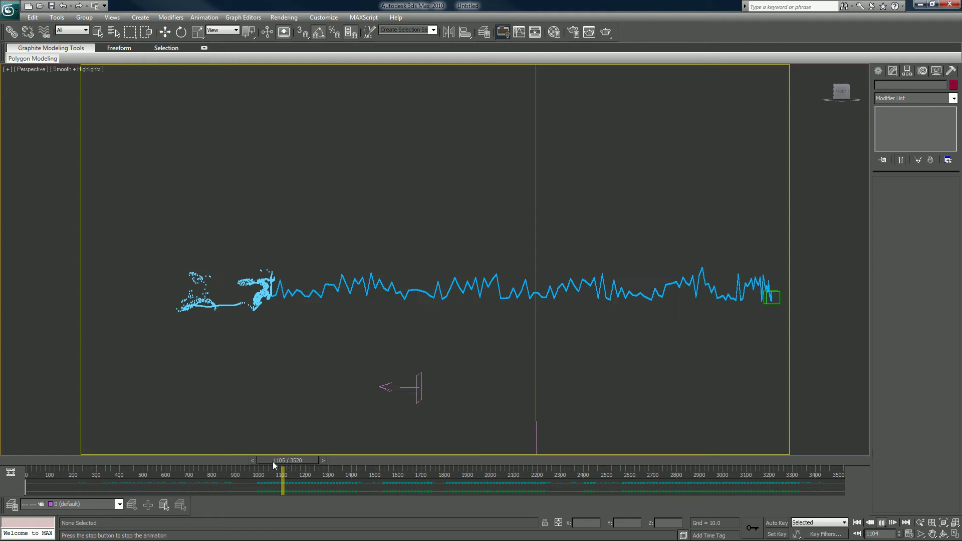
pyautogui.press('/')
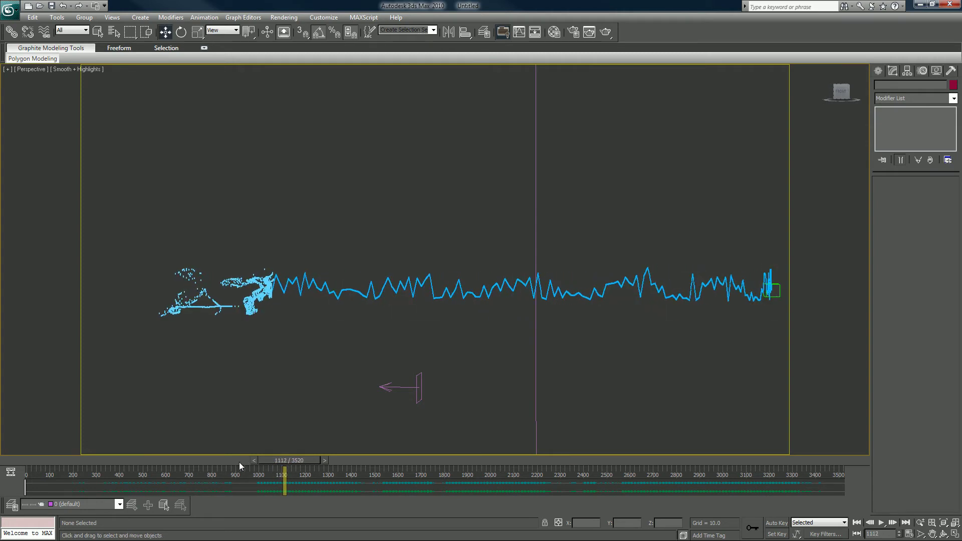
pyautogui.moveTo(239, 462); pyautogui.dragTo(250, 462)
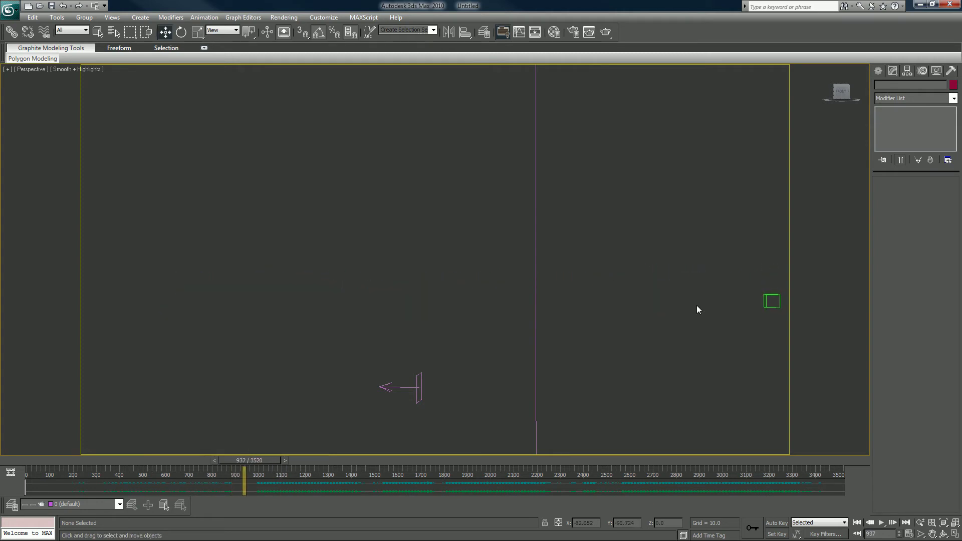
# Start creating a Standard Omni light from the Create panel's Lights category
pyautogui.click(878, 71)
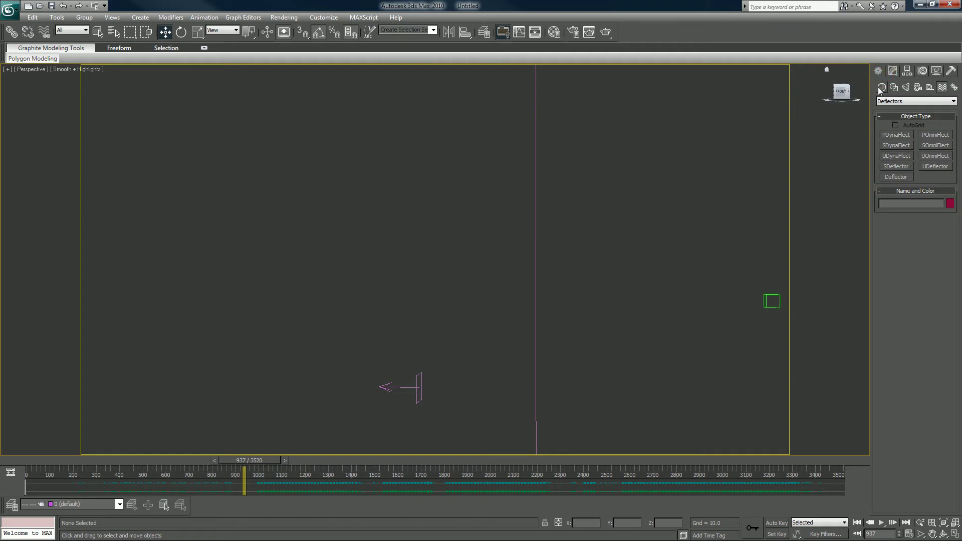
pyautogui.click(906, 87)
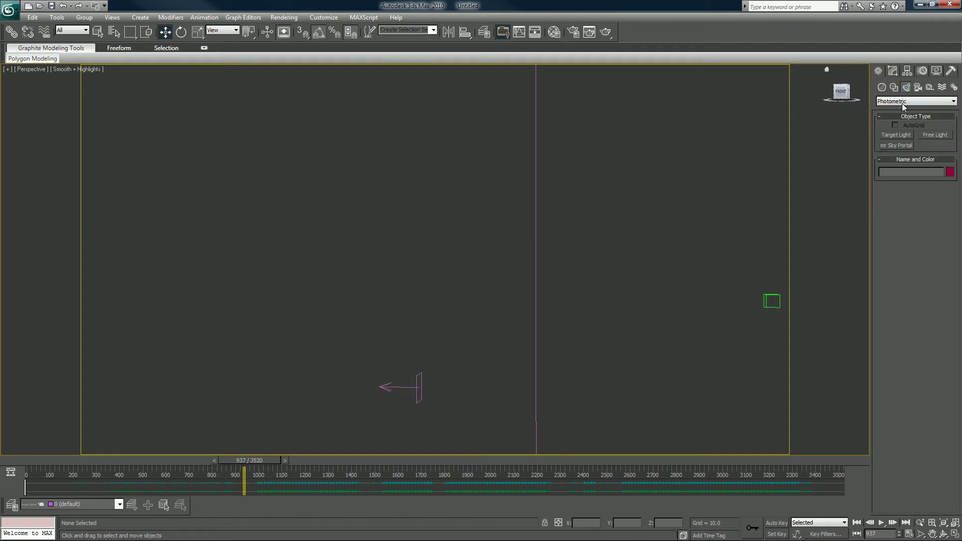
pyautogui.click(908, 103)
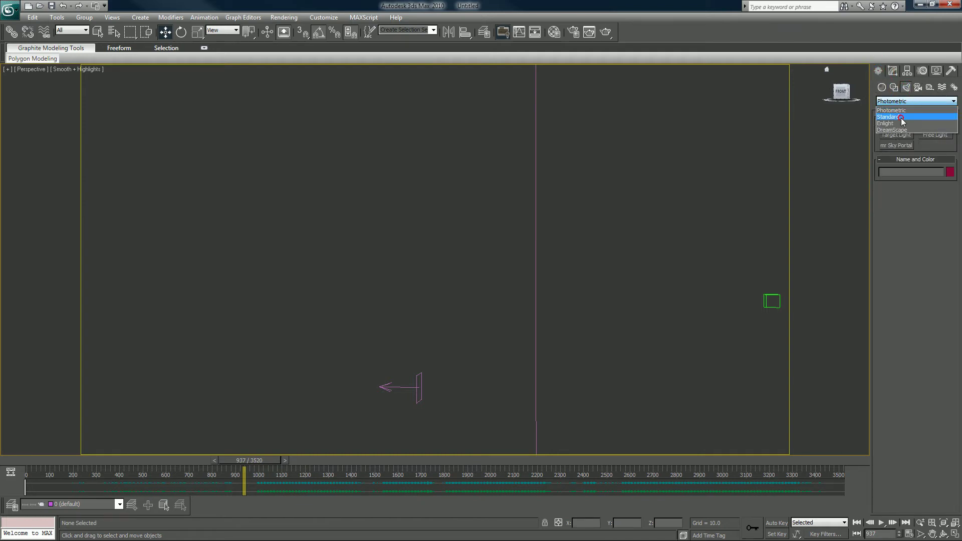
pyautogui.click(901, 116)
pyautogui.click(897, 156)
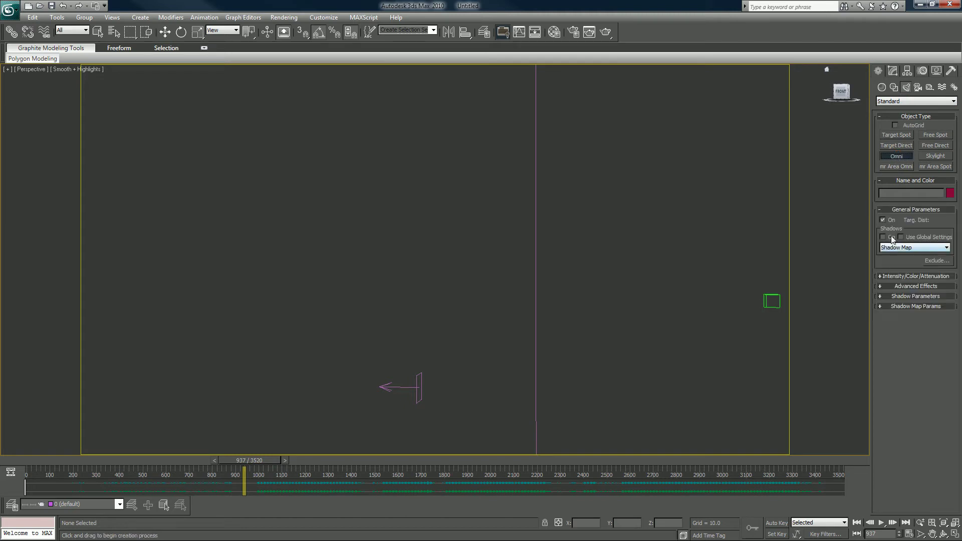
# Enable Shadow Map shadows and place Omni01 just below the green box
pyautogui.click(883, 238)
pyautogui.click(888, 249)
pyautogui.click(897, 281)
pyautogui.click(903, 307)
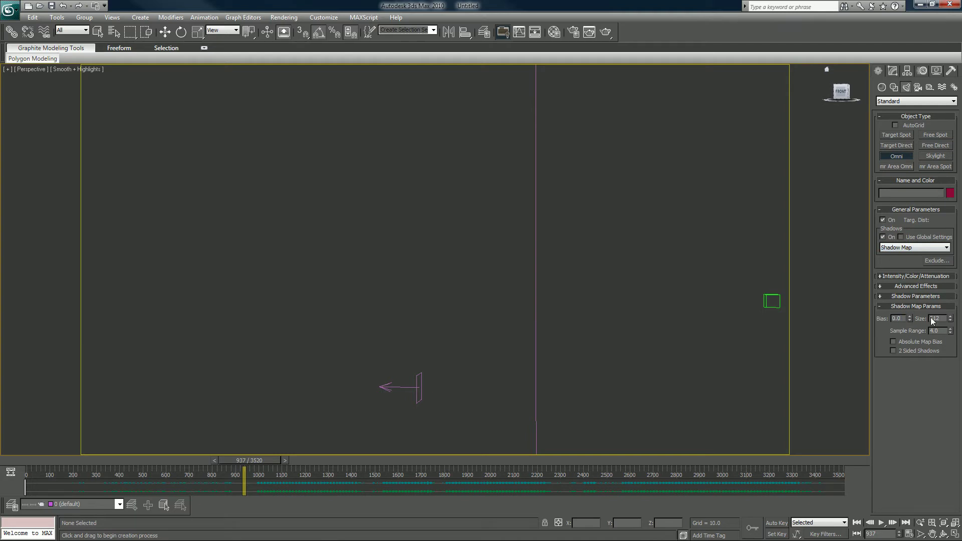
pyautogui.click(902, 306)
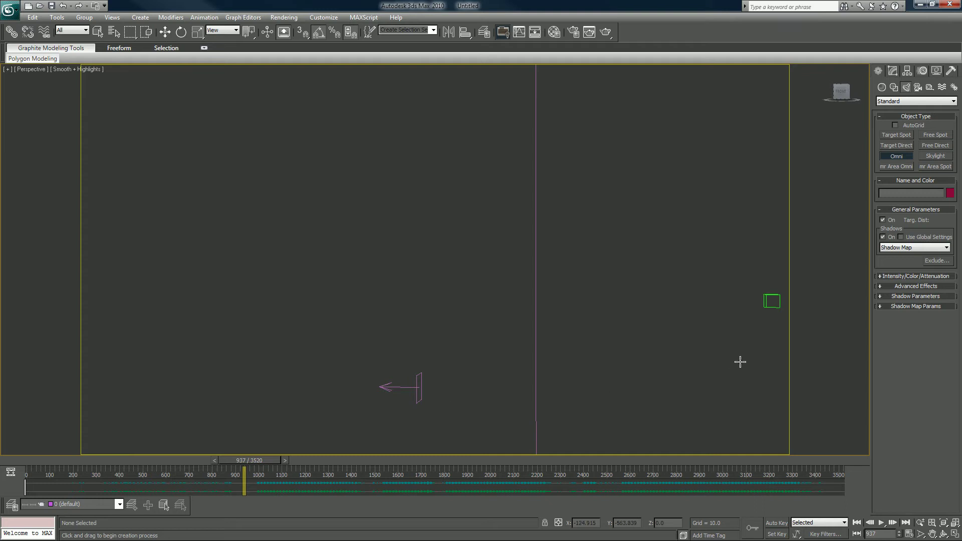
pyautogui.moveTo(740, 361); pyautogui.dragTo(724, 375)
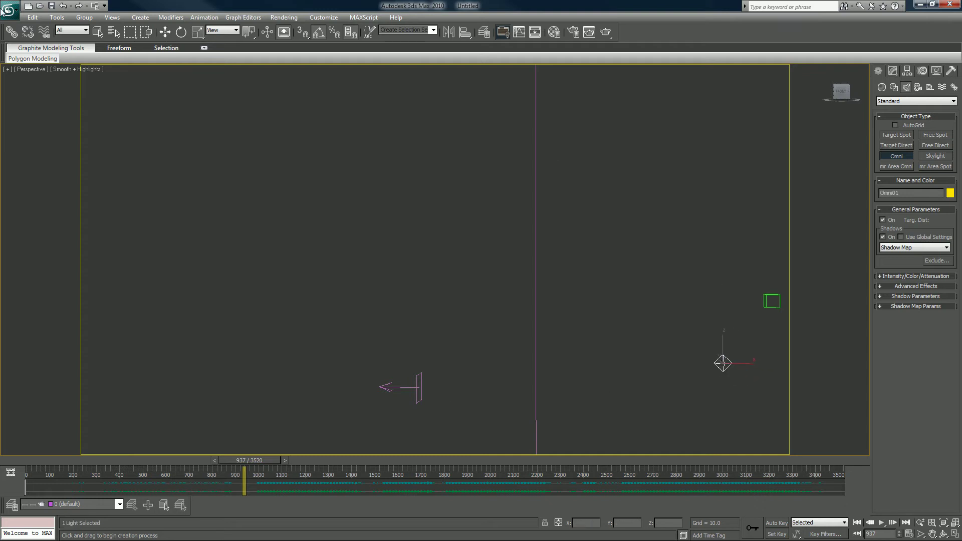
# Link Omni01 to Dummy01 and align the light onto the box's position
pyautogui.click(11, 32)
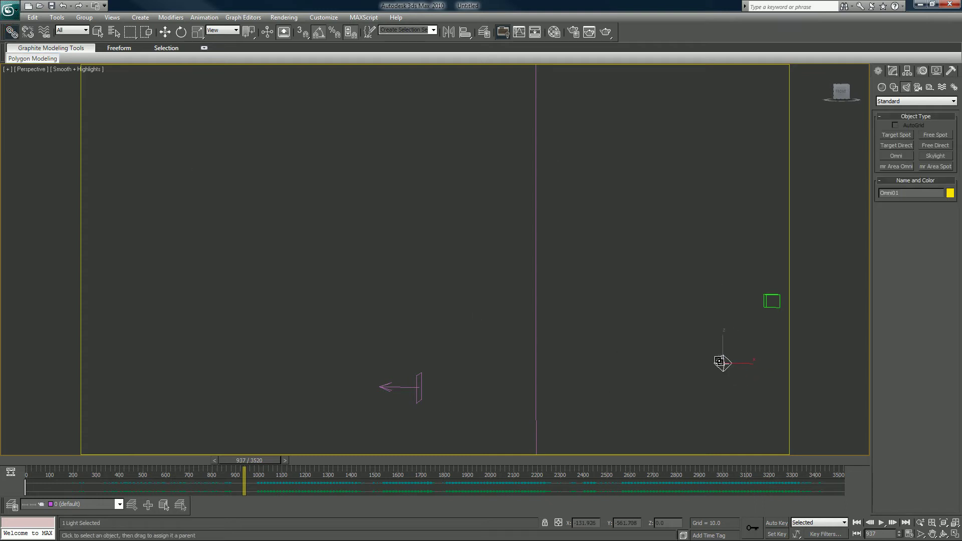
pyautogui.moveTo(720, 361); pyautogui.dragTo(770, 302)
pyautogui.click(466, 33)
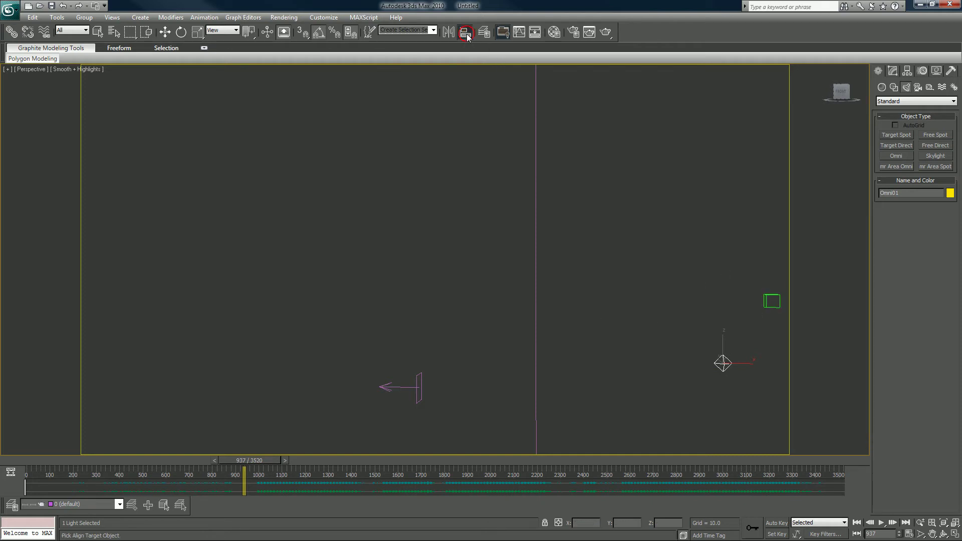
pyautogui.click(771, 300)
pyautogui.click(476, 355)
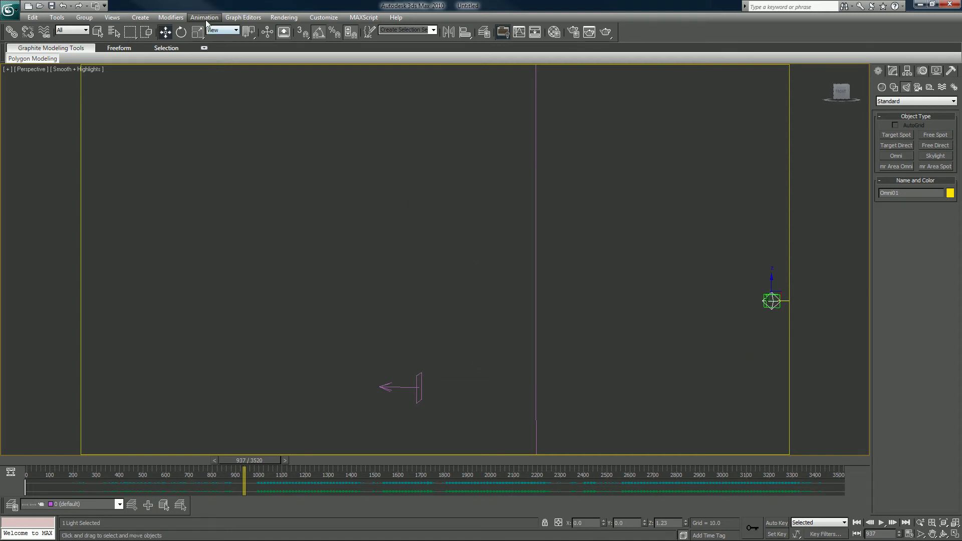
# Add a Volume Light atmospheric effect in the Environment and Effects window
pyautogui.click(290, 19)
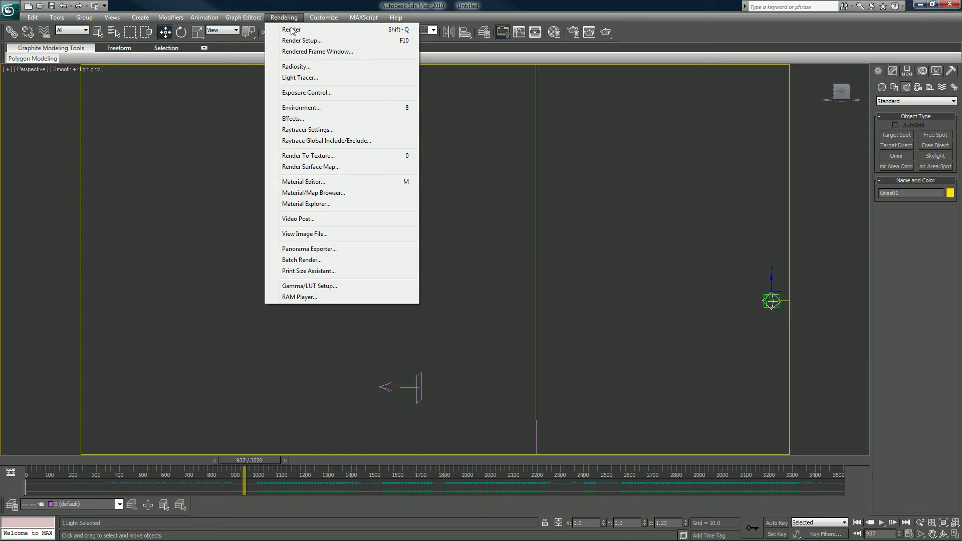
pyautogui.click(321, 108)
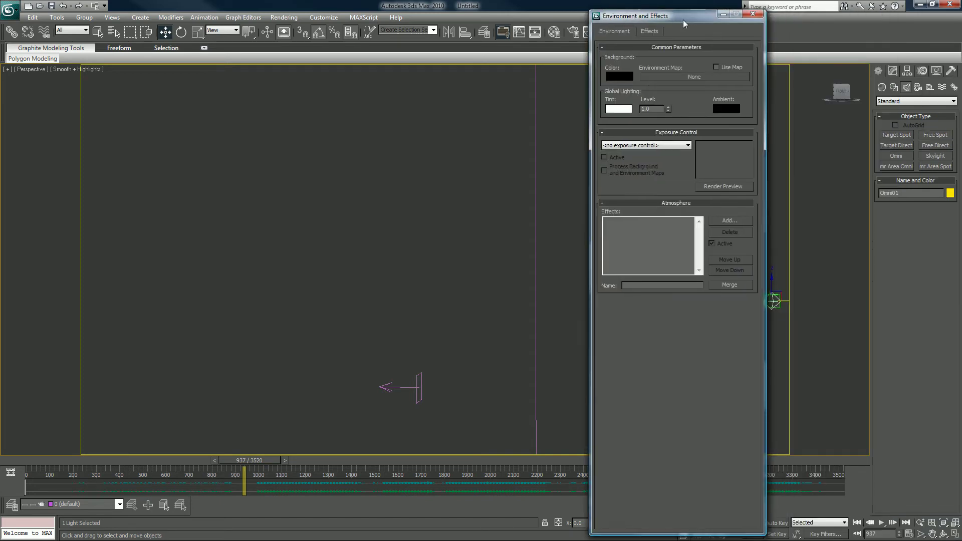
pyautogui.moveTo(683, 20); pyautogui.dragTo(878, 14)
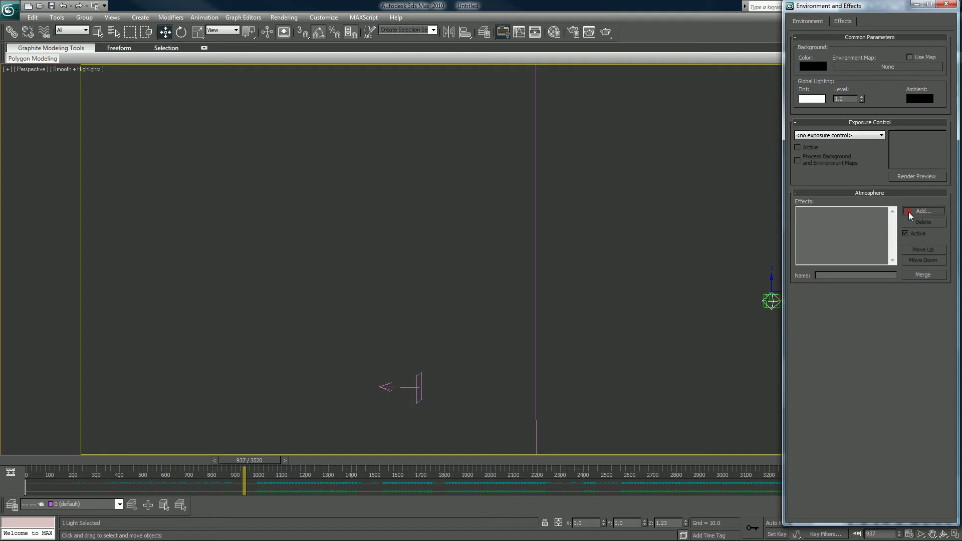
pyautogui.click(931, 211)
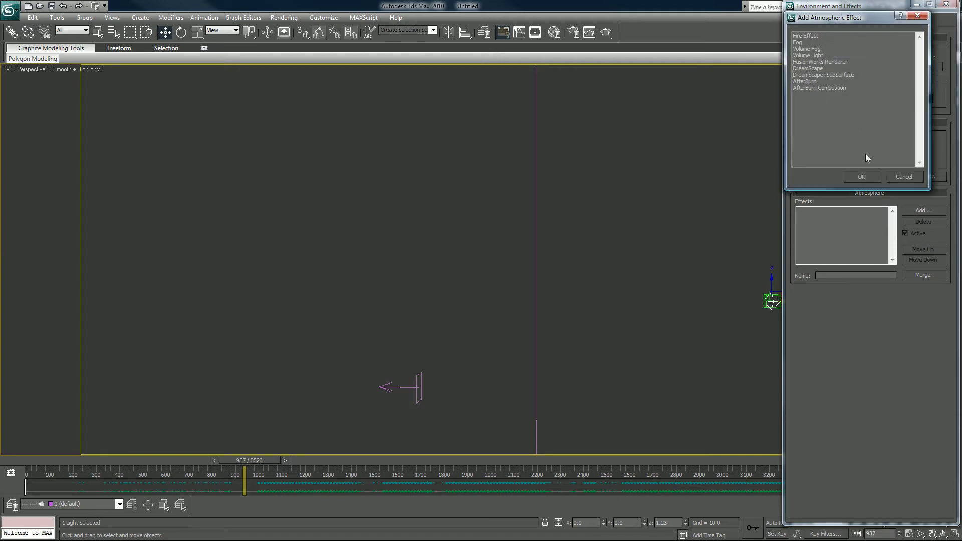
pyautogui.doubleClick(814, 55)
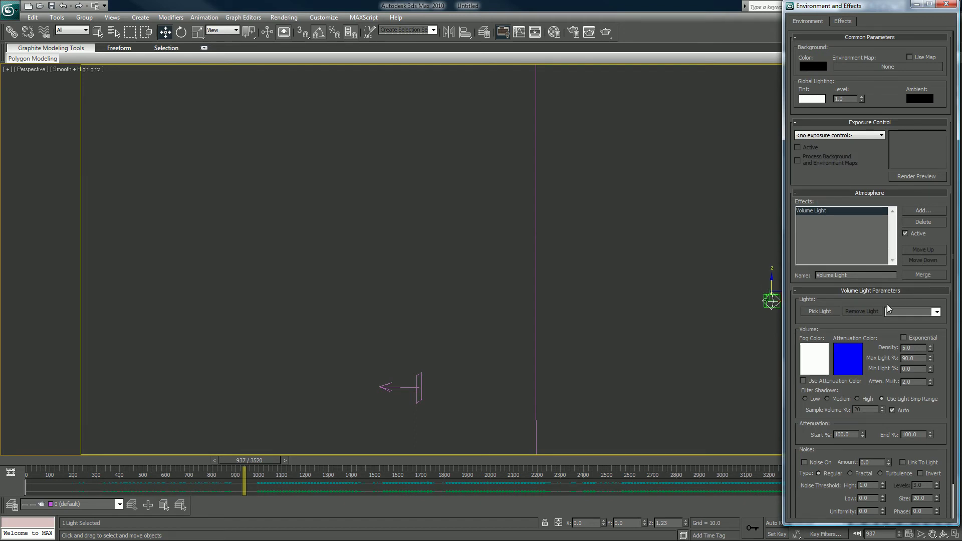
# Assign Omni01 to the Volume Light and test-render frame 109
pyautogui.click(820, 311)
pyautogui.click(768, 302)
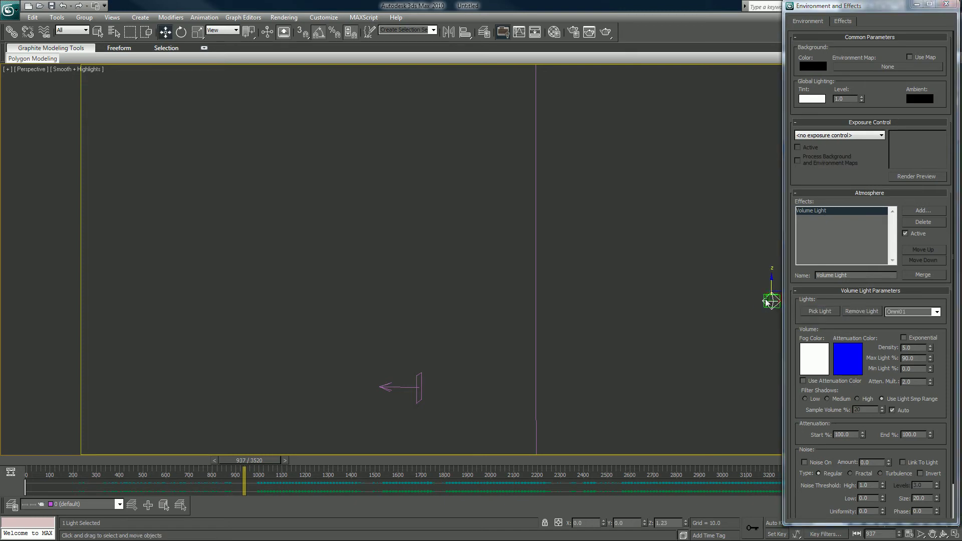
pyautogui.moveTo(125, 460); pyautogui.dragTo(64, 458)
pyautogui.click(606, 32)
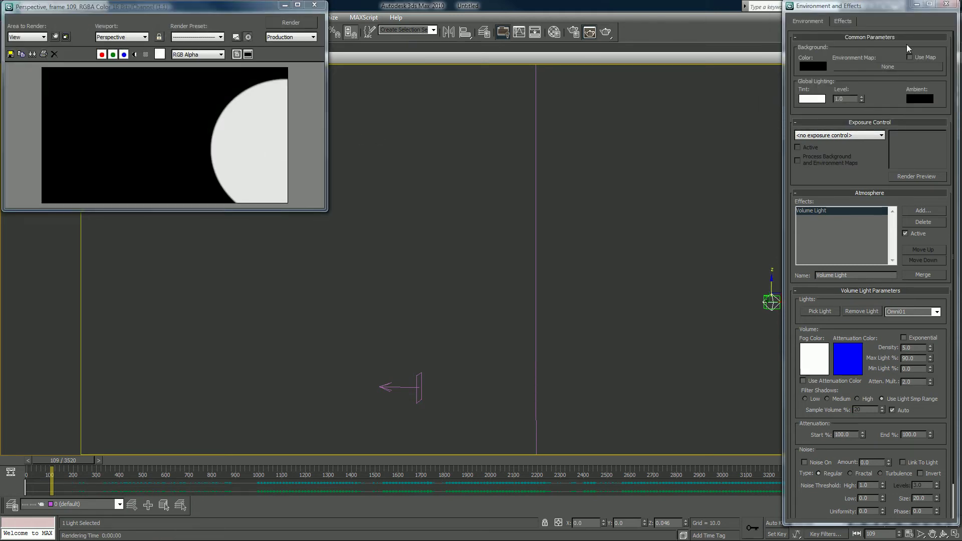
# Turn on and show Omni01's far attenuation, start 0 and end 64, then re-render
pyautogui.scroll(-2, 795, 409)
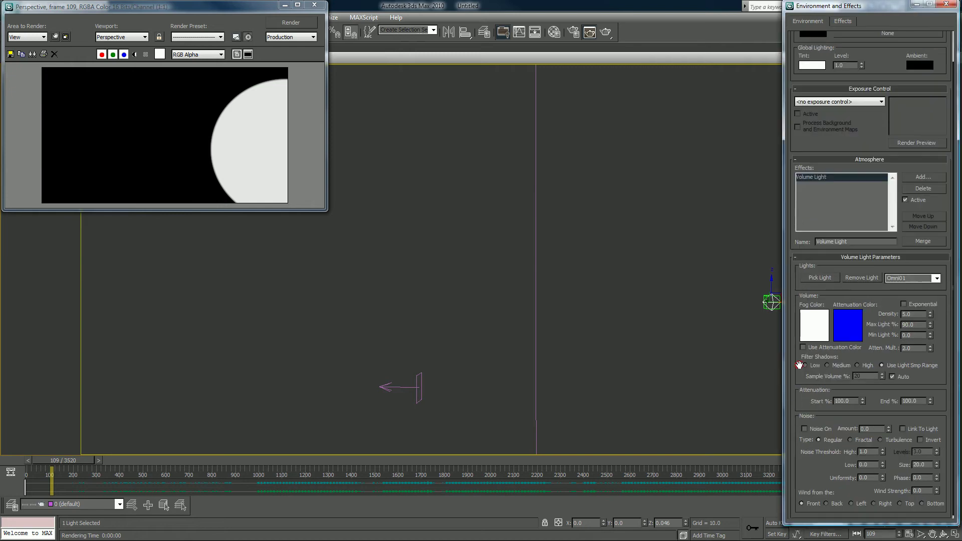
pyautogui.click(917, 5)
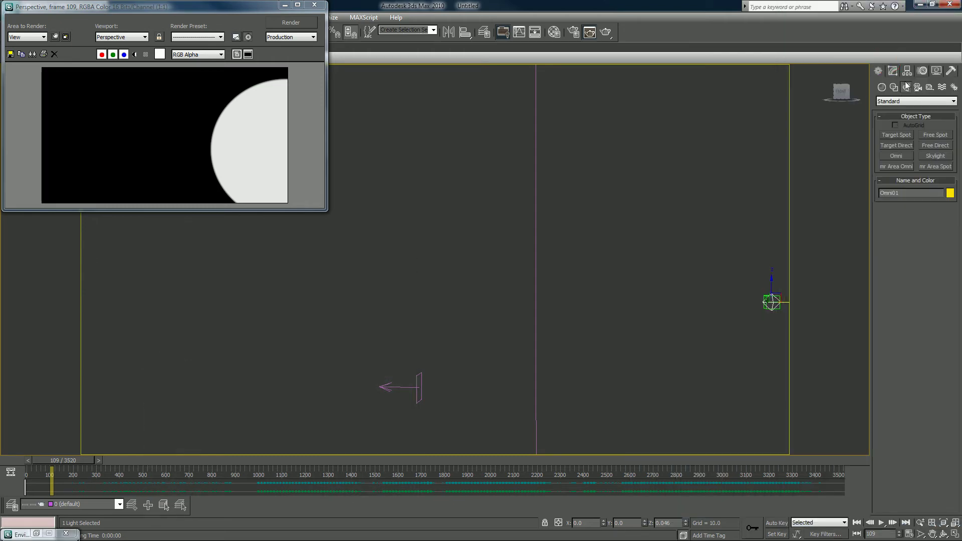
pyautogui.click(893, 71)
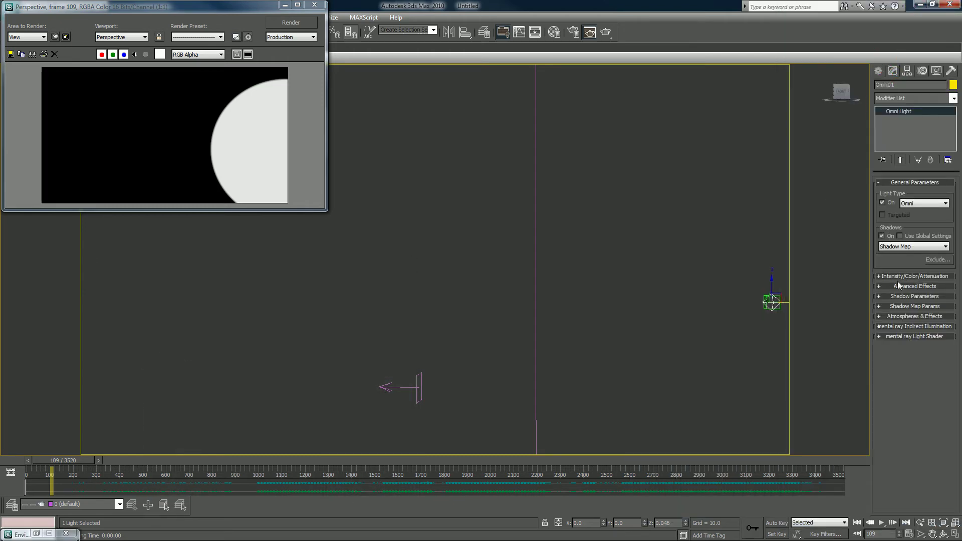
pyautogui.click(901, 276)
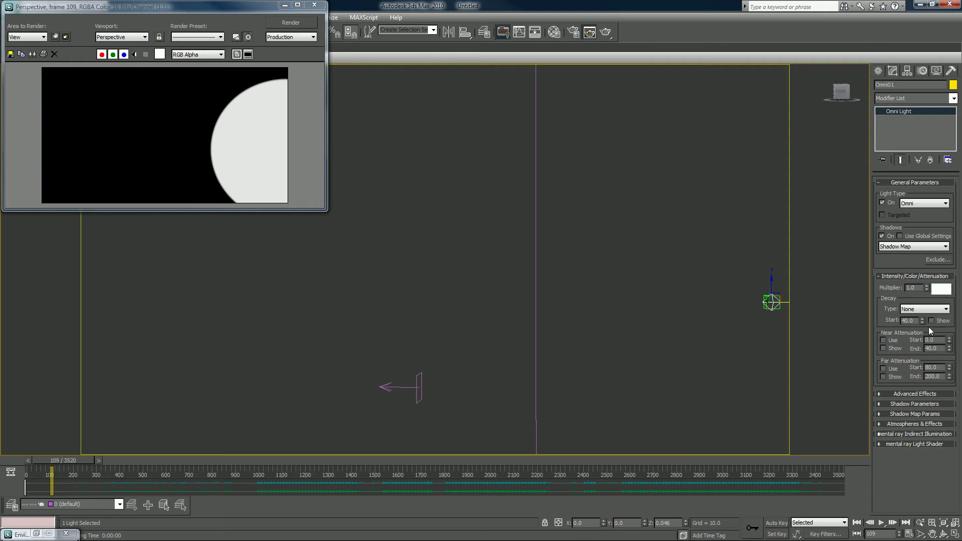
pyautogui.click(884, 369)
pyautogui.click(897, 379)
pyautogui.moveTo(943, 369)
pyautogui.mouseDown()
pyautogui.moveTo(953, 394)
pyautogui.moveTo(946, 365)
pyautogui.mouseUp()
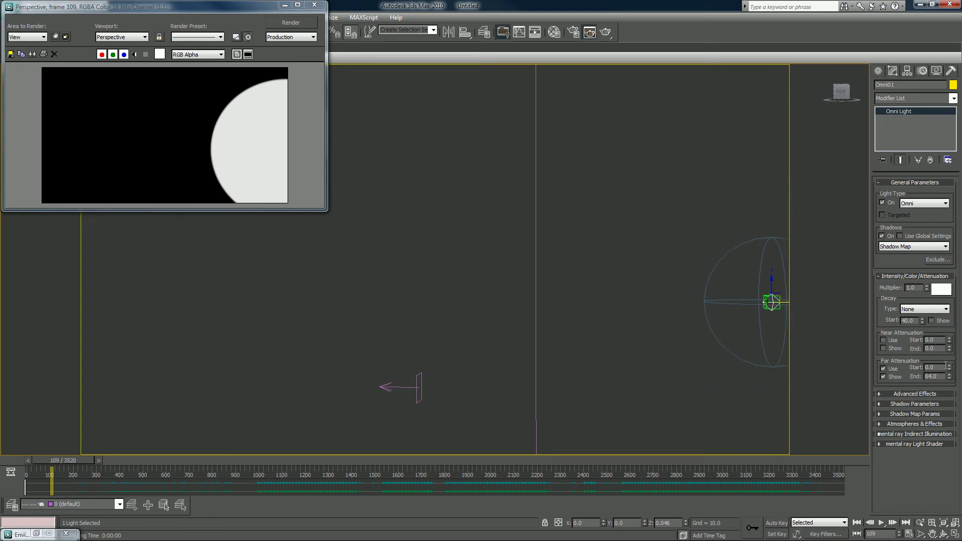
pyautogui.click(303, 23)
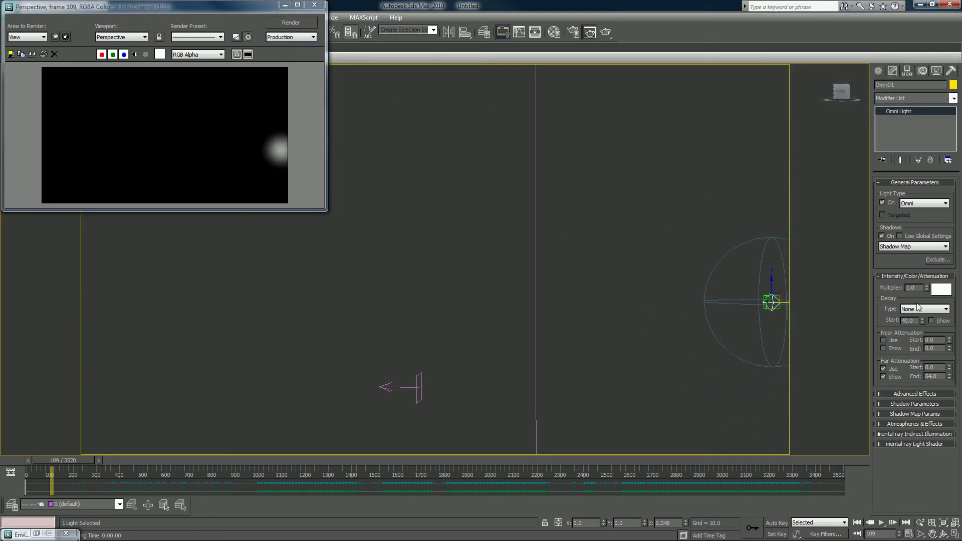
# Tint Omni01's colour pale cyan by lowering Red to 209
pyautogui.click(942, 290)
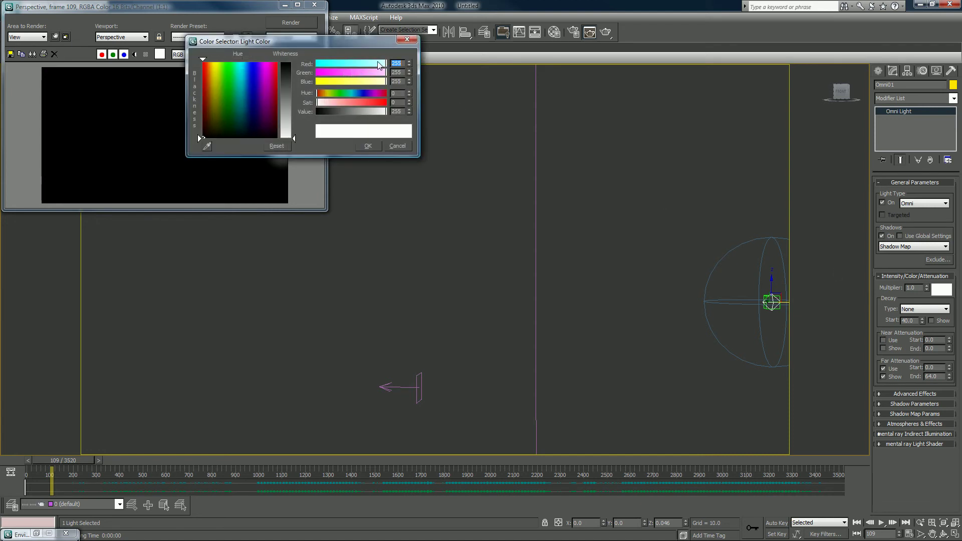
pyautogui.moveTo(379, 65)
pyautogui.mouseDown()
pyautogui.moveTo(387, 64)
pyautogui.moveTo(373, 64)
pyautogui.mouseUp()
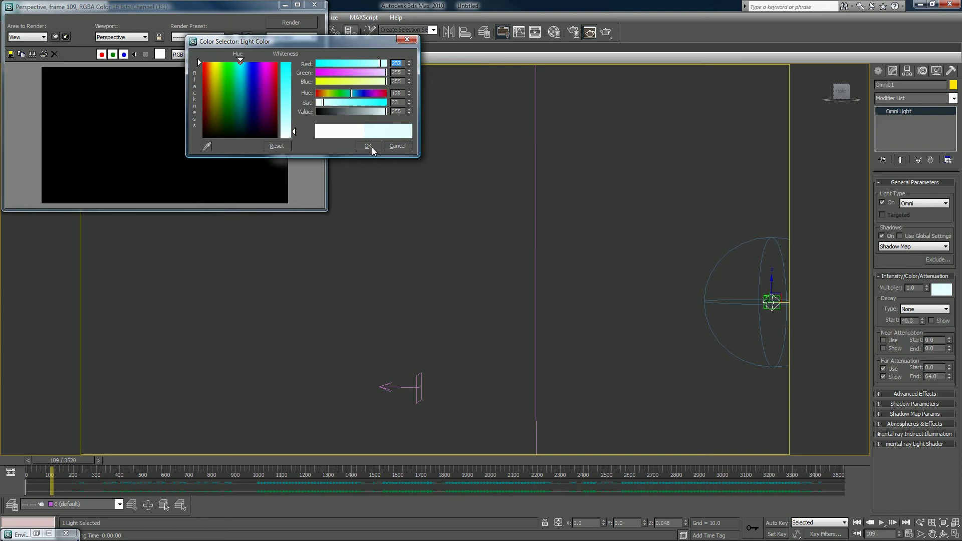
pyautogui.click(368, 146)
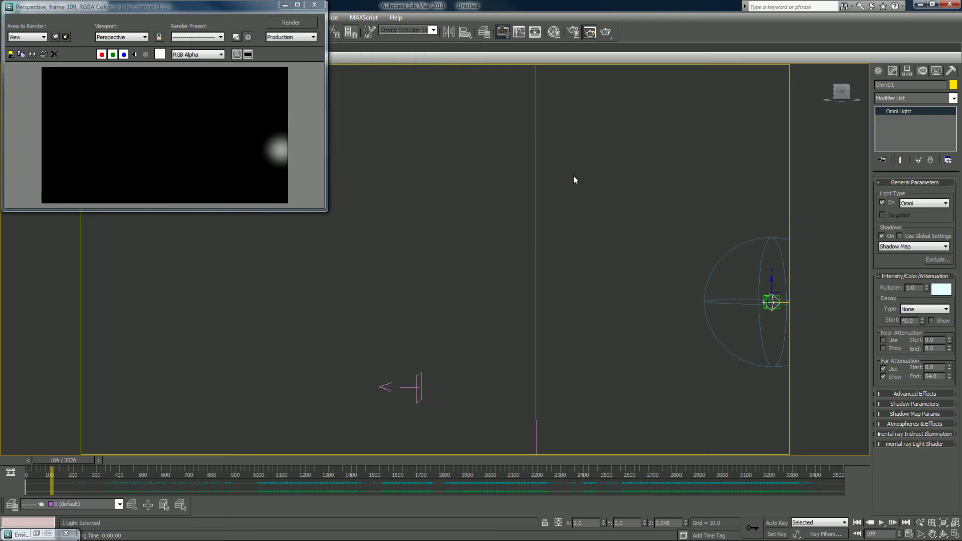
# Set Omni01's multiplier to 1.442 and far attenuation end to 76.16, re-rendering each change
pyautogui.moveTo(926, 288)
pyautogui.mouseDown()
pyautogui.moveTo(926, 266)
pyautogui.moveTo(924, 279)
pyautogui.mouseUp()
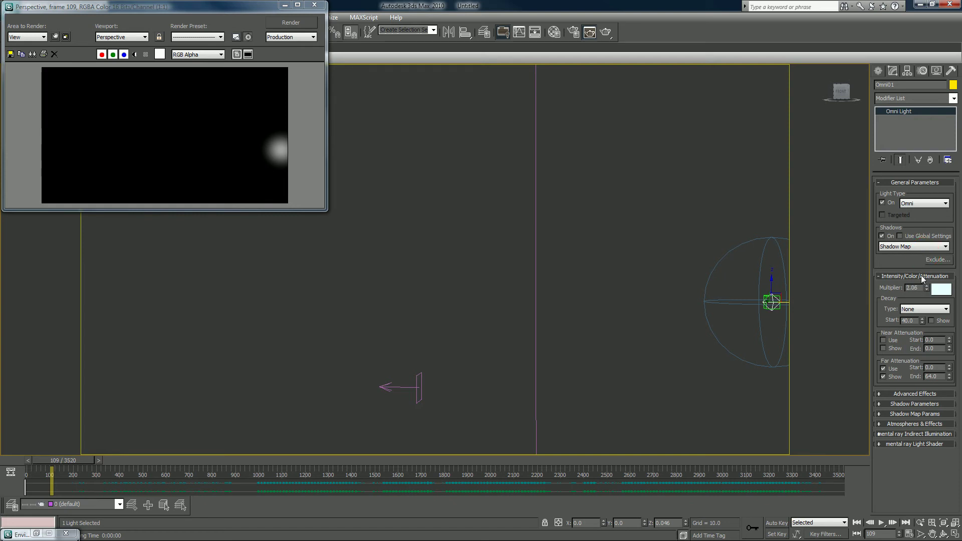
pyautogui.click(605, 33)
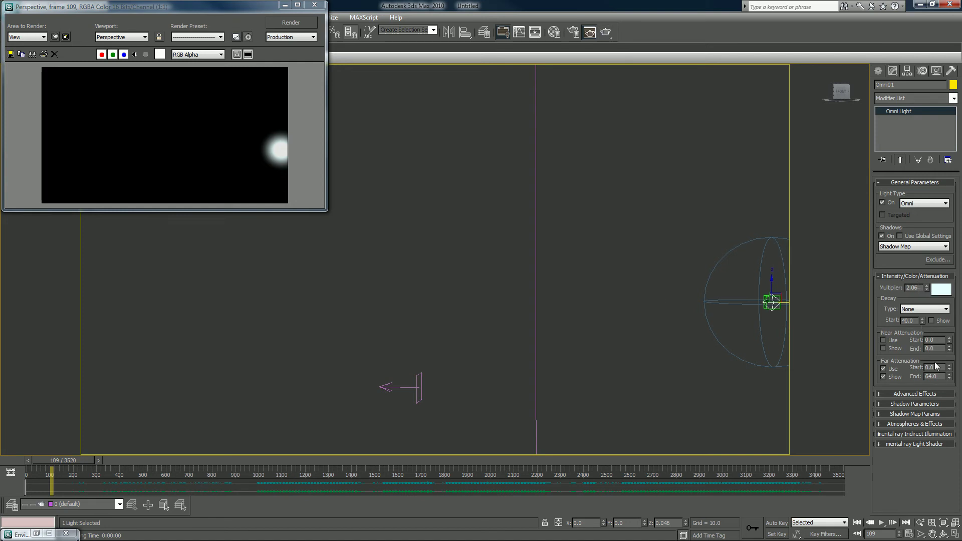
pyautogui.moveTo(949, 377); pyautogui.dragTo(950, 372)
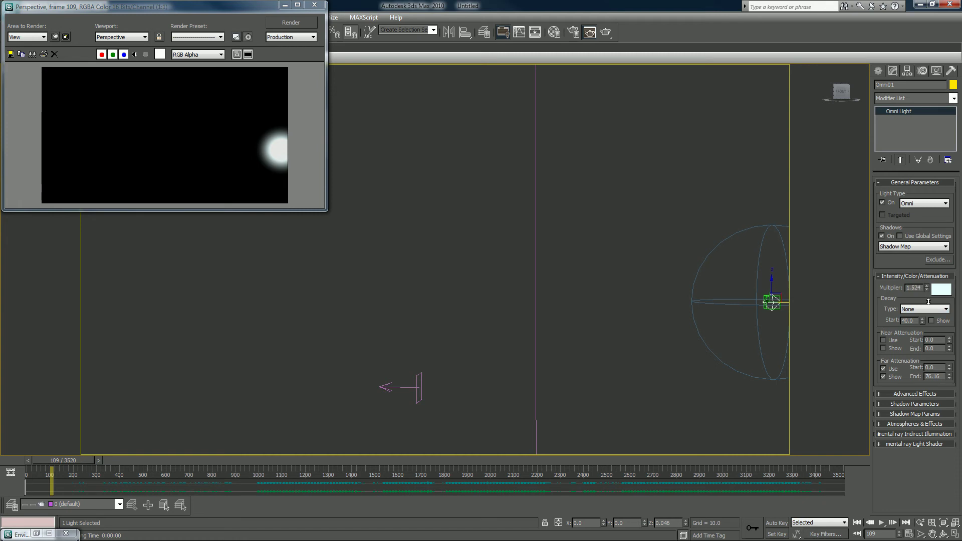
pyautogui.click(606, 33)
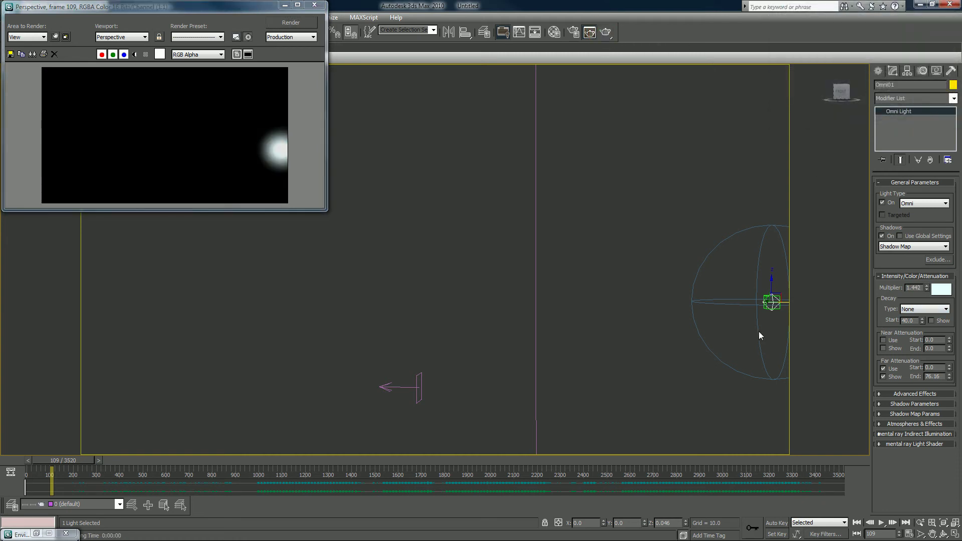
# On the Effects tab, add Lens Effects and give it a Streak element
pyautogui.click(35, 533)
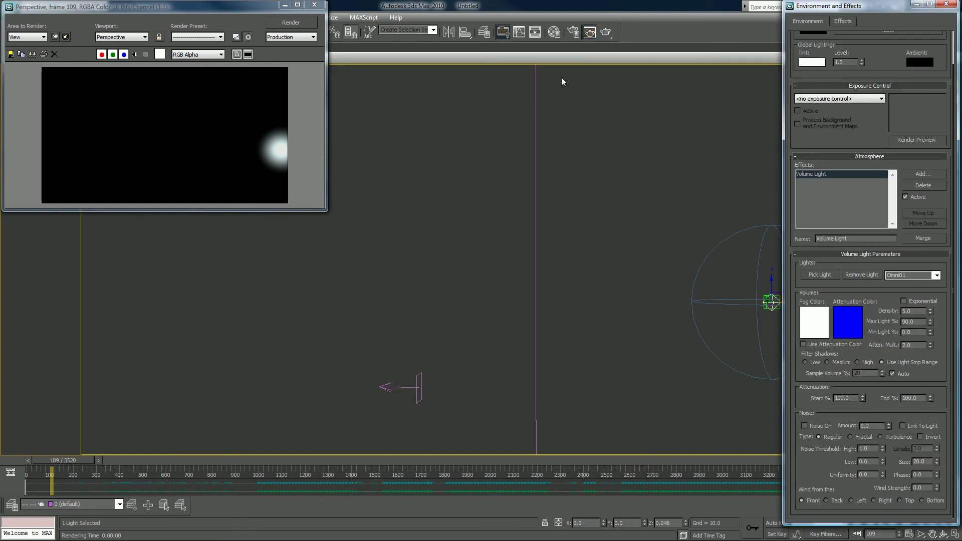
pyautogui.click(842, 23)
pyautogui.click(907, 52)
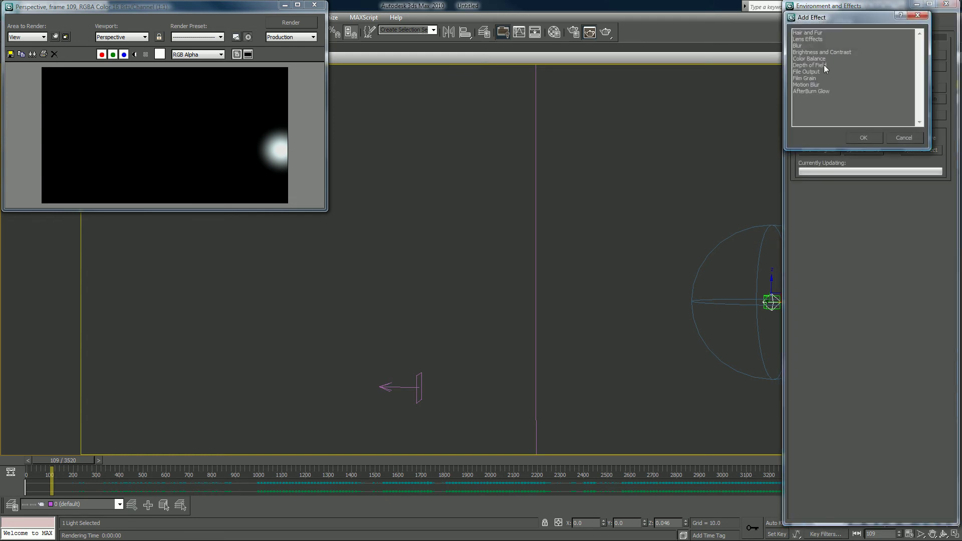
pyautogui.click(808, 40)
pyautogui.doubleClick(807, 39)
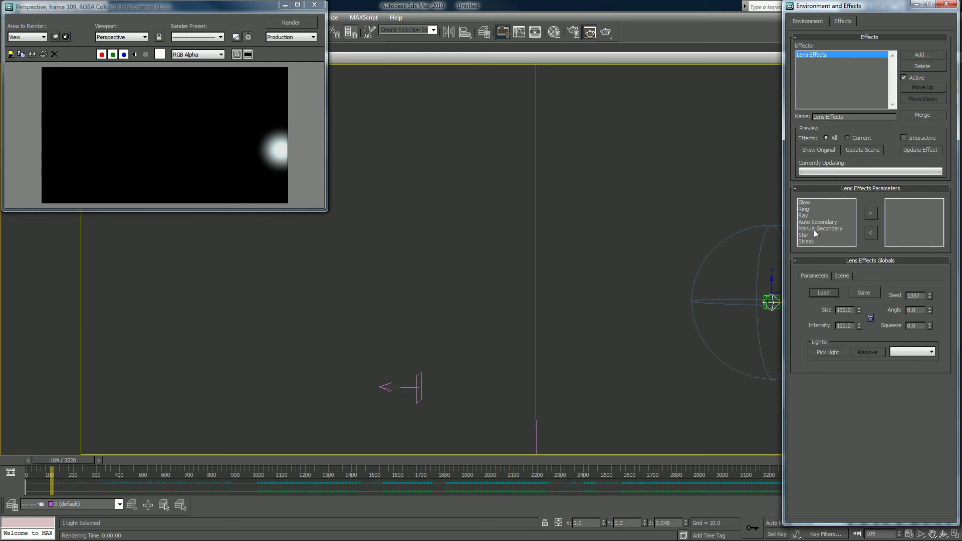
pyautogui.doubleClick(807, 242)
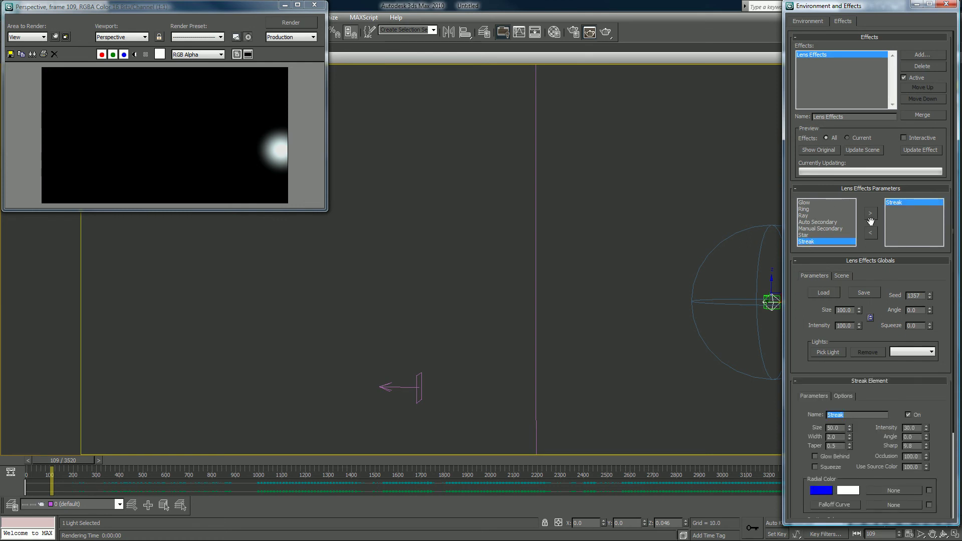
pyautogui.click(841, 277)
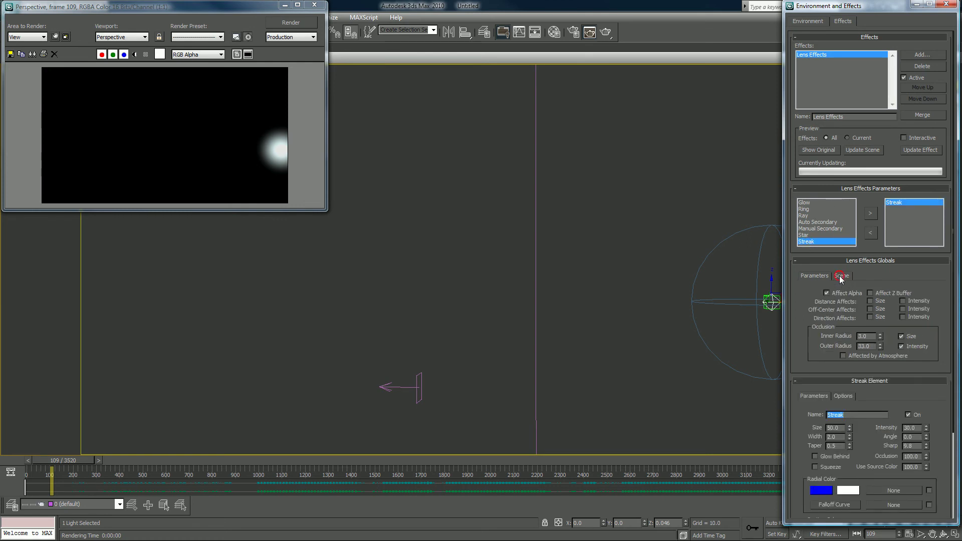
pyautogui.click(827, 276)
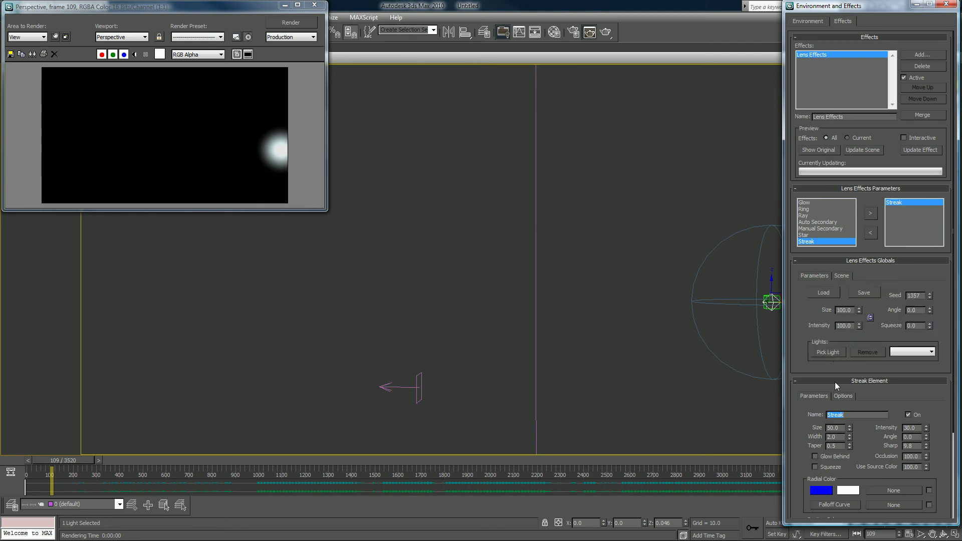
pyautogui.moveTo(844, 400); pyautogui.dragTo(844, 214)
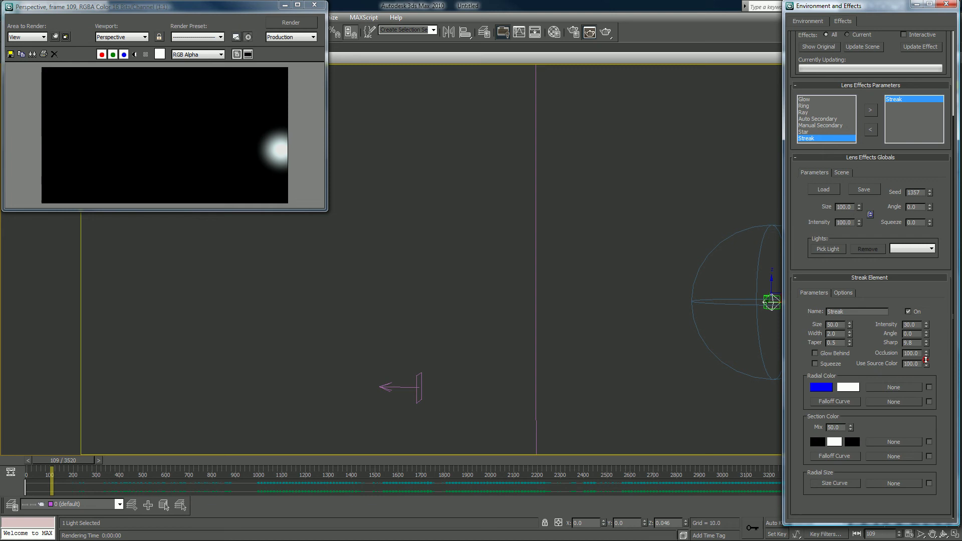
# Raise the streak intensity to 500 and render a preview
pyautogui.click(836, 294)
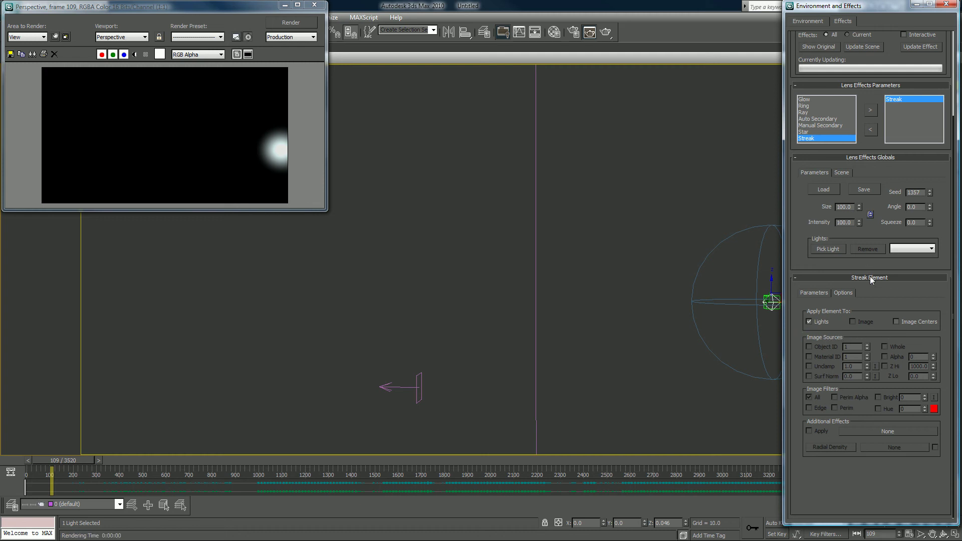
pyautogui.click(809, 293)
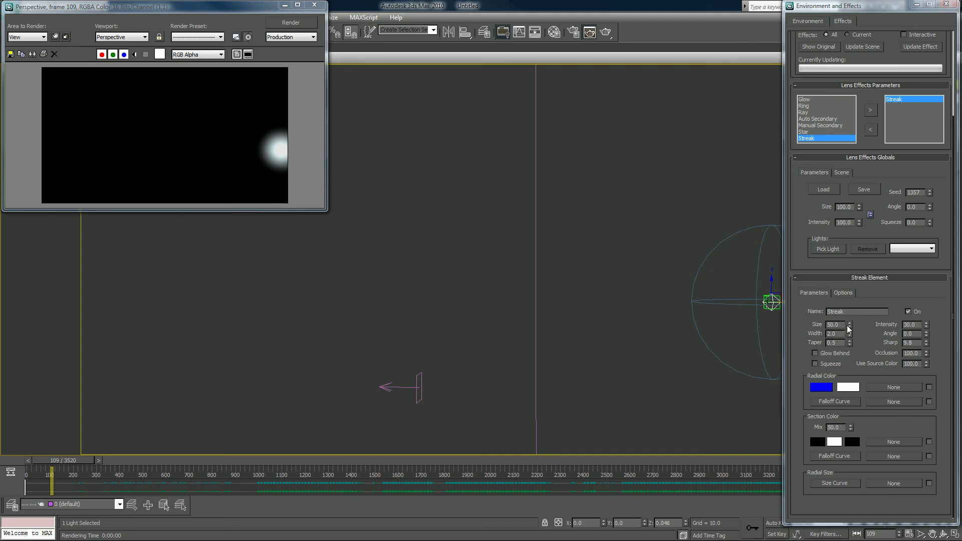
pyautogui.moveTo(926, 324); pyautogui.dragTo(872, 308)
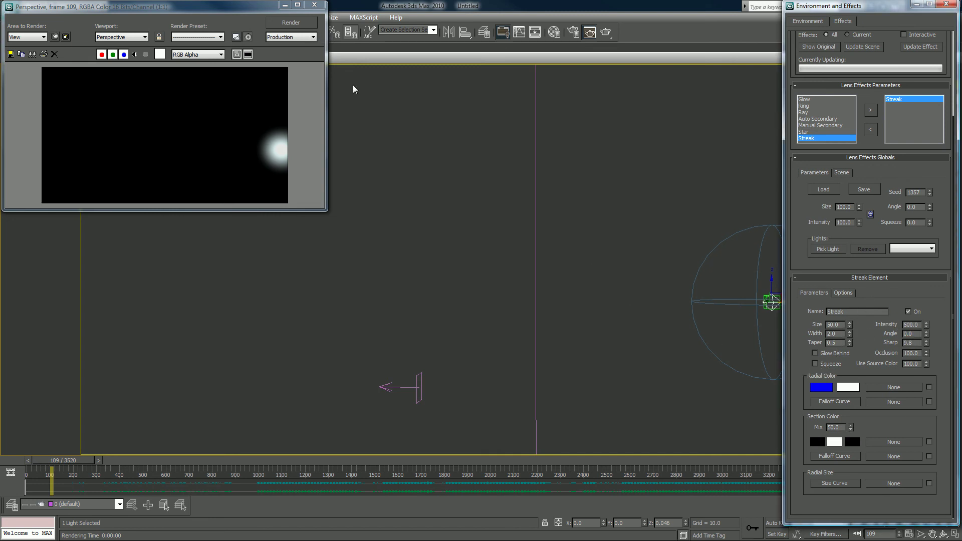
pyautogui.click(284, 26)
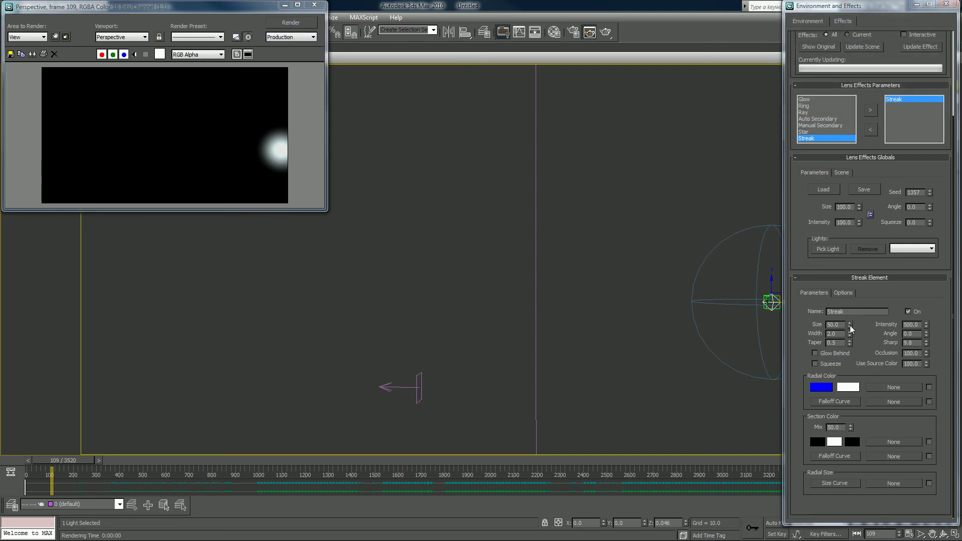
# Pick Omni01 as the Lens Effects light and set Streak intensity and size to 30
pyautogui.click(828, 249)
pyautogui.click(771, 301)
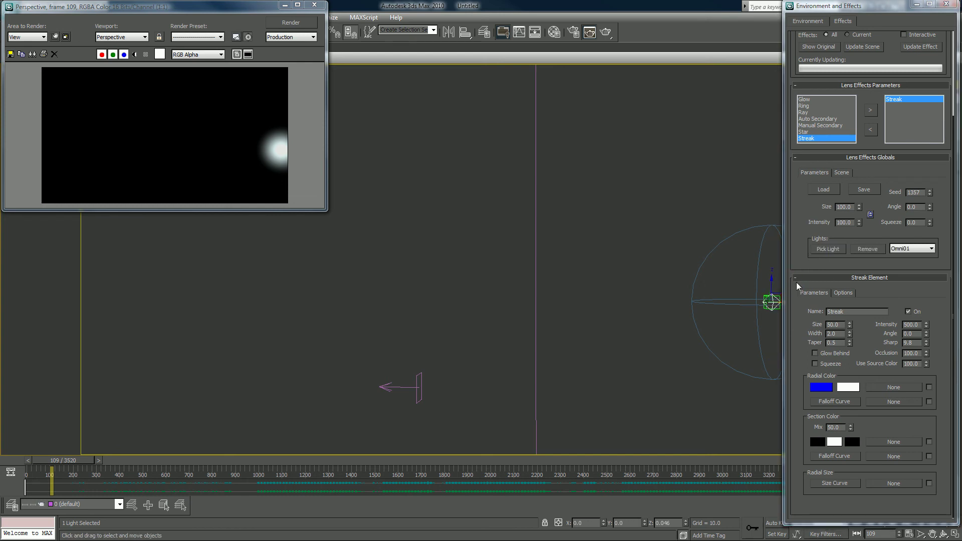
pyautogui.doubleClick(911, 324)
pyautogui.write('500')
pyautogui.press('Return')
pyautogui.write('30')
pyautogui.press('Return')
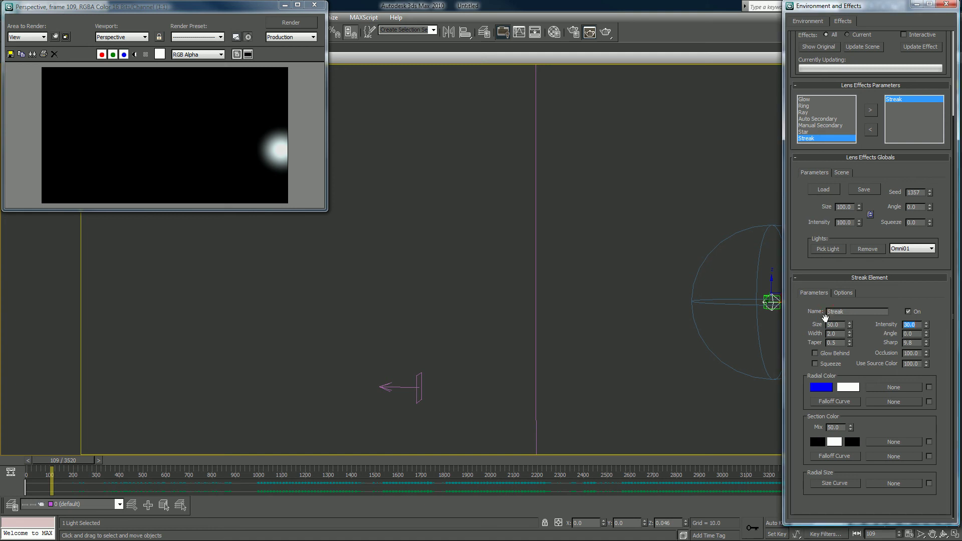
pyautogui.doubleClick(840, 324)
pyautogui.write('30')
pyautogui.press('Return')
pyautogui.scroll(2, 804, 319)
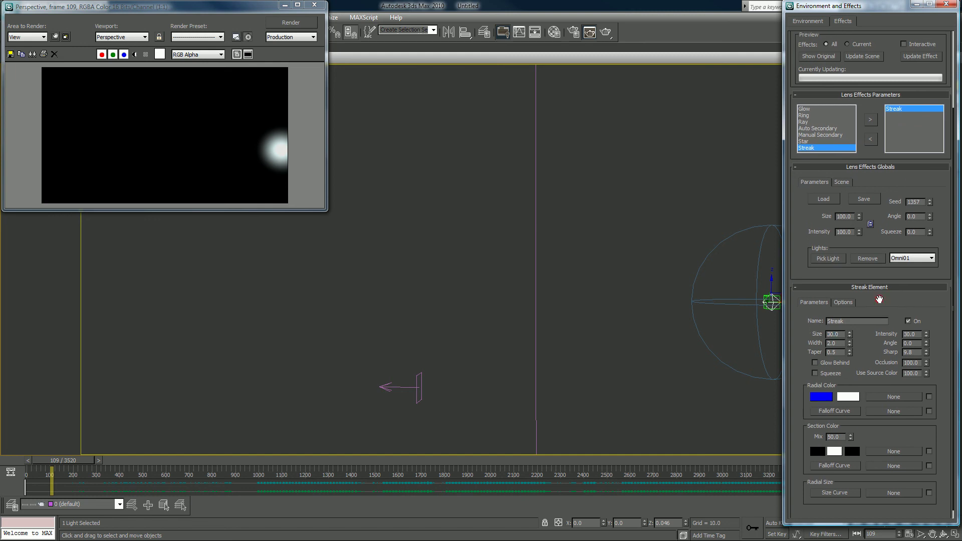
# Re-render frame 109 to show the vertical Lens Effects streak through the glow
pyautogui.click(305, 24)
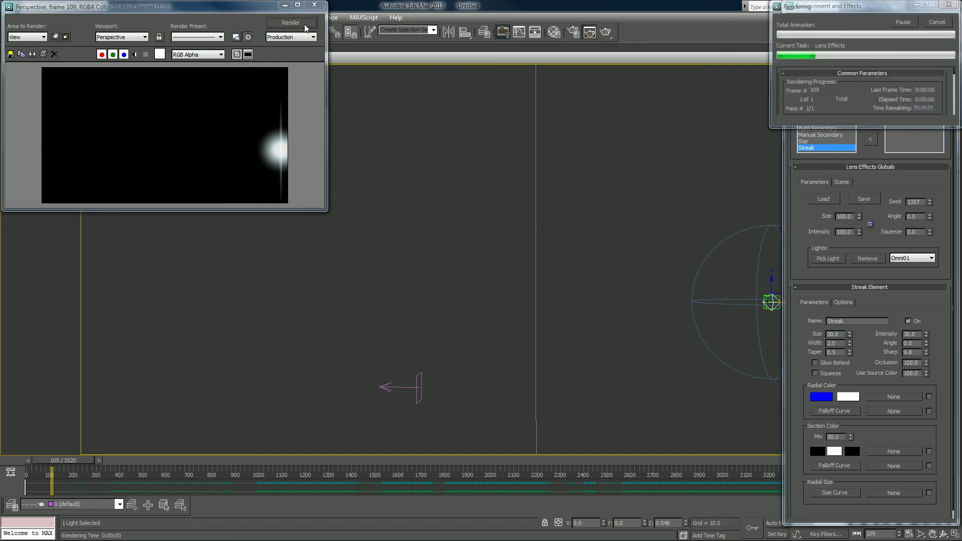